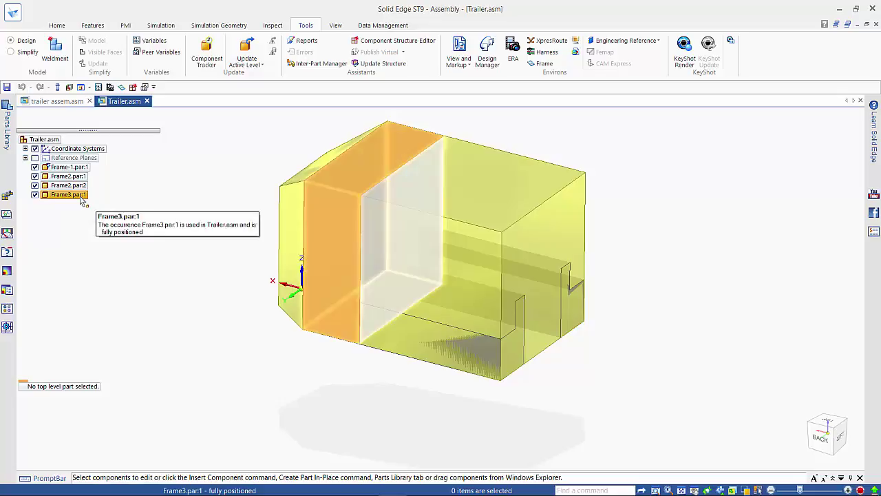
- Hide Frame2.par:1, Frame2.par:2 and Frame3.par:1, then enter the Frame environment
left_click(34, 176)
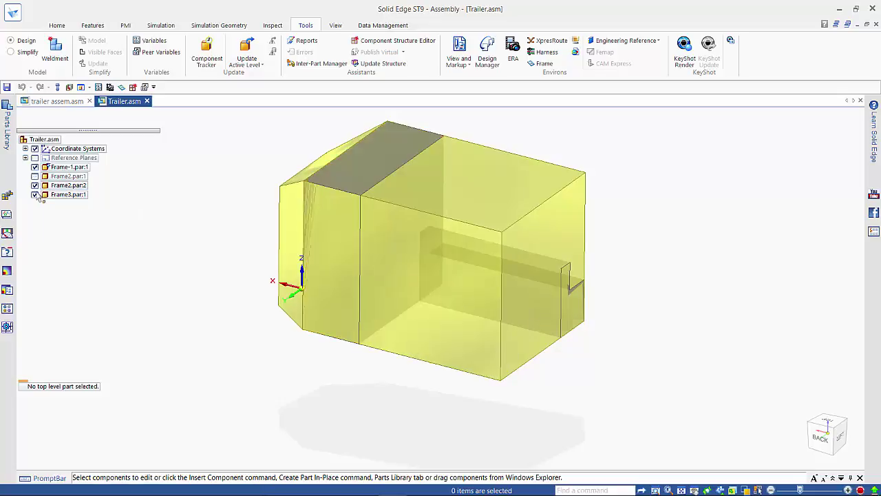
left_click(35, 185)
left_click(34, 195)
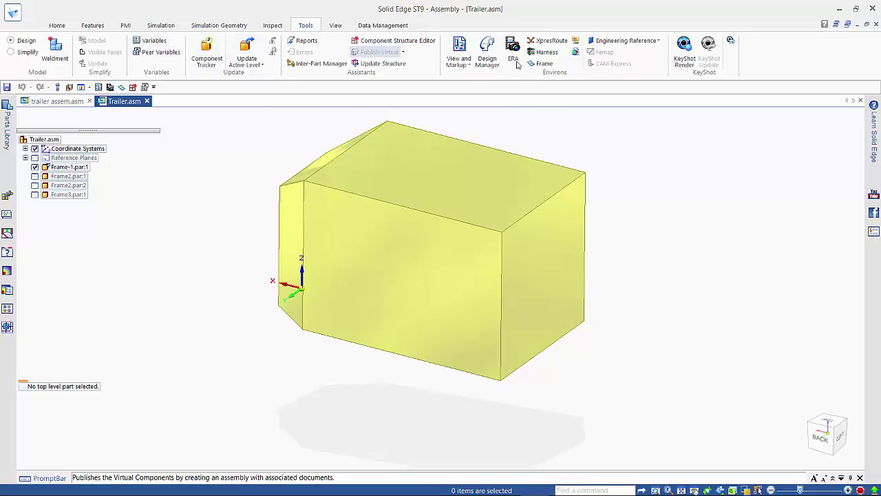
left_click(545, 65)
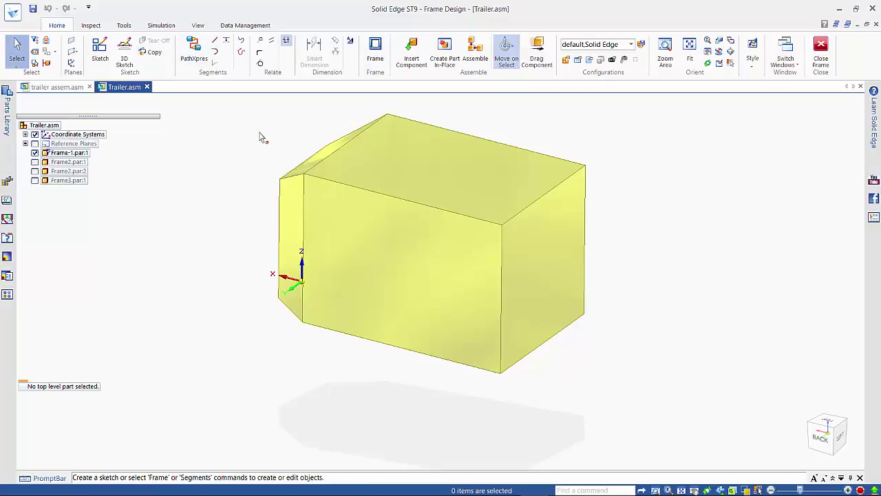
- Frame three right-end box edges with 50x25RHS.par tubes using default frame options
left_click(375, 50)
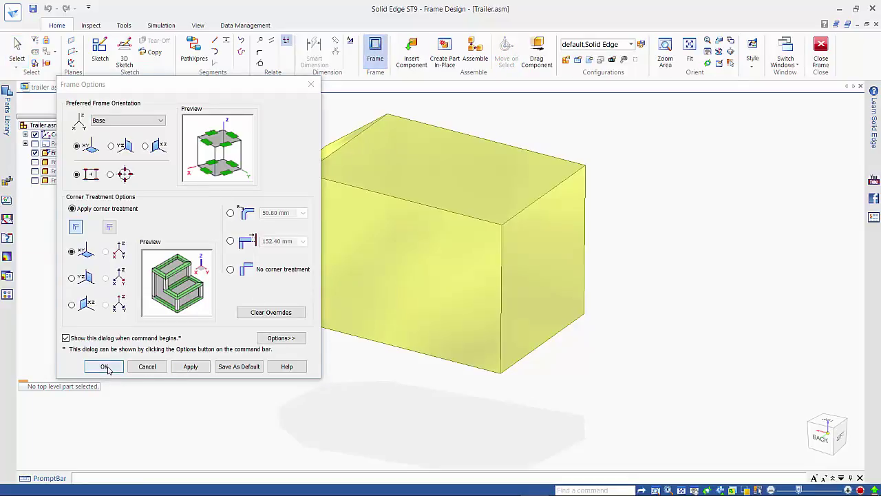
left_click(104, 367)
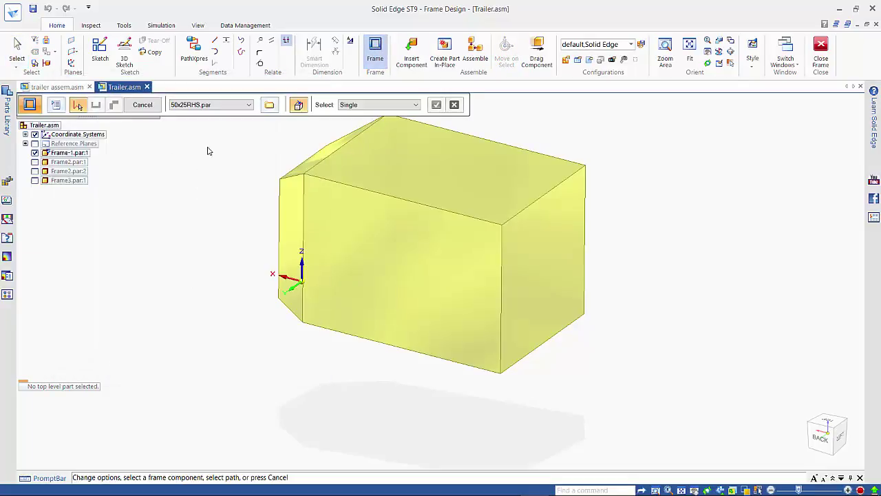
left_click(503, 247)
left_click(511, 217)
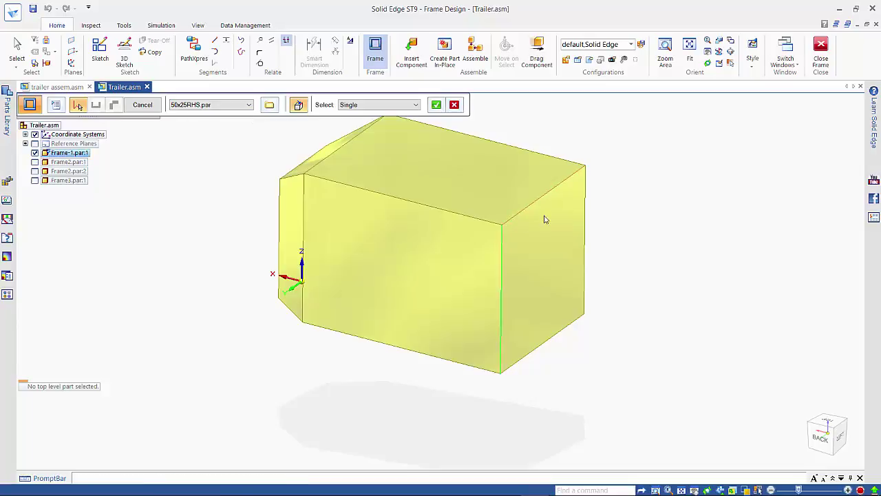
left_click(585, 222)
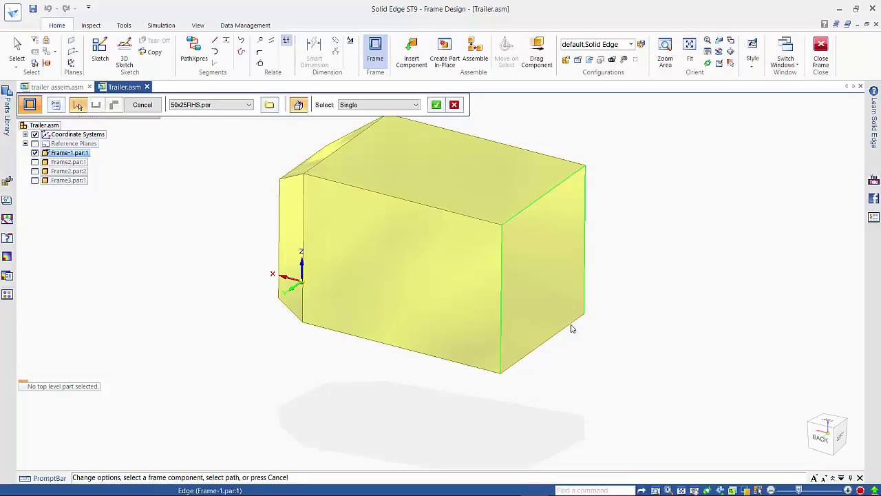
left_click(436, 105)
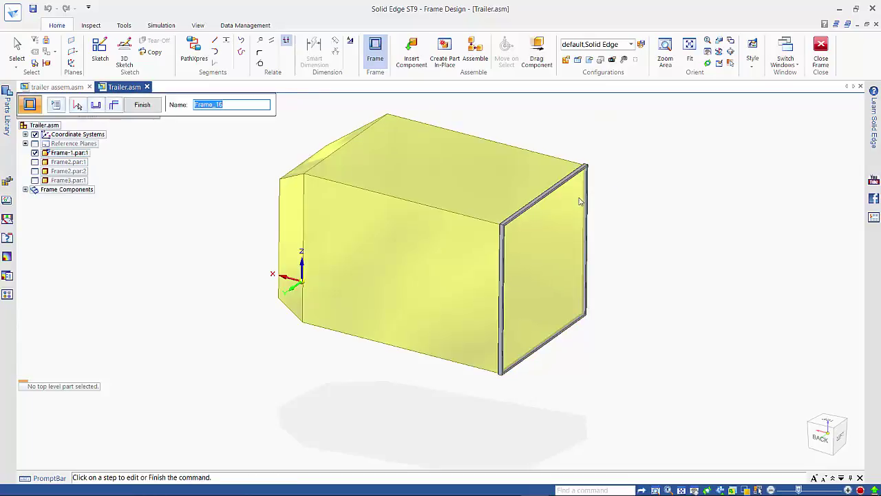
scroll(508, 225, "up", 5)
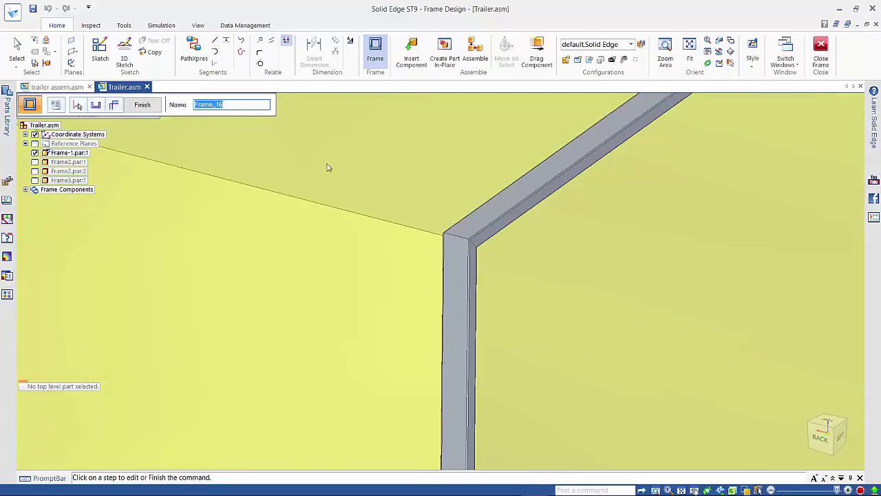
- Set the end frame's cross-section orientation to 90° and put its handle point on a profile keypoint
left_click(94, 108)
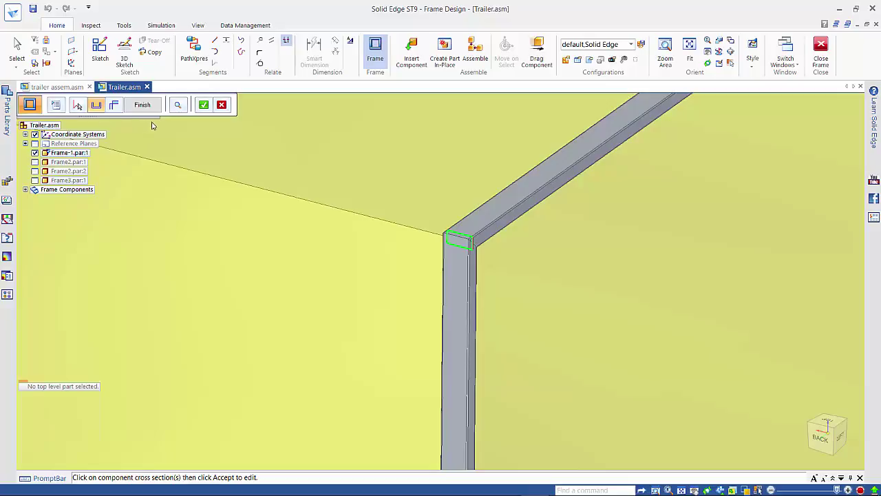
left_click(203, 106)
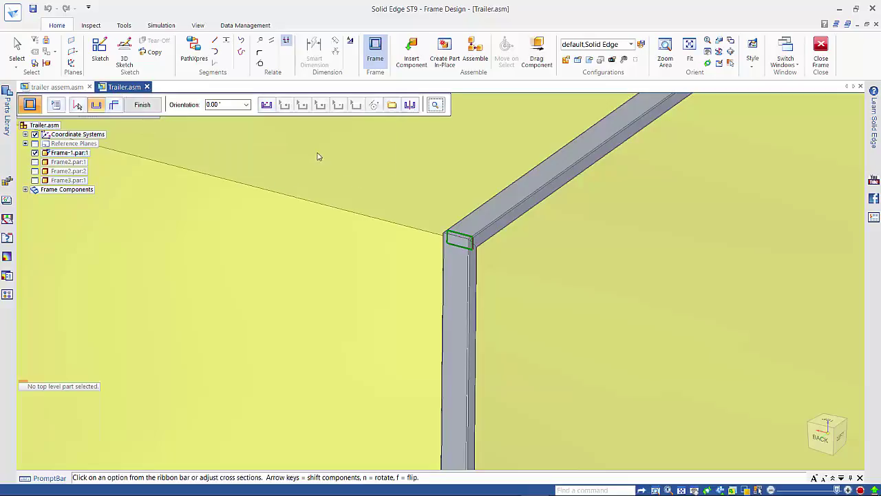
left_click(224, 107)
type("90")
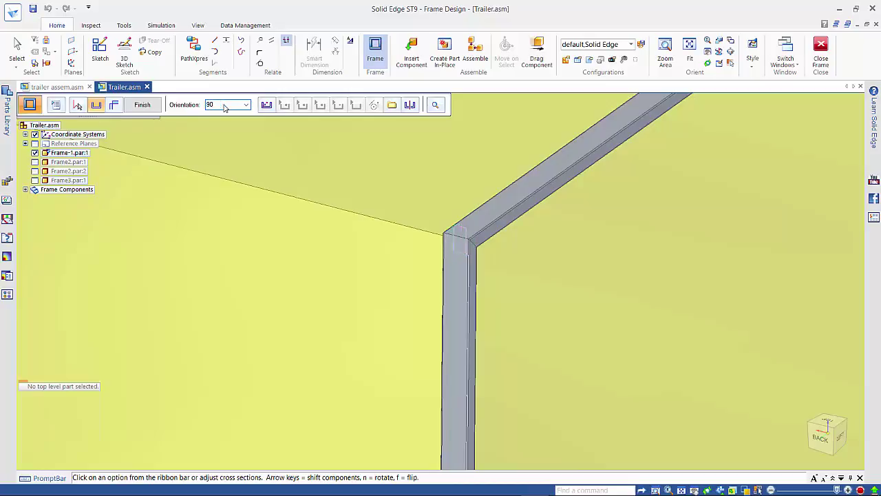
key("Return")
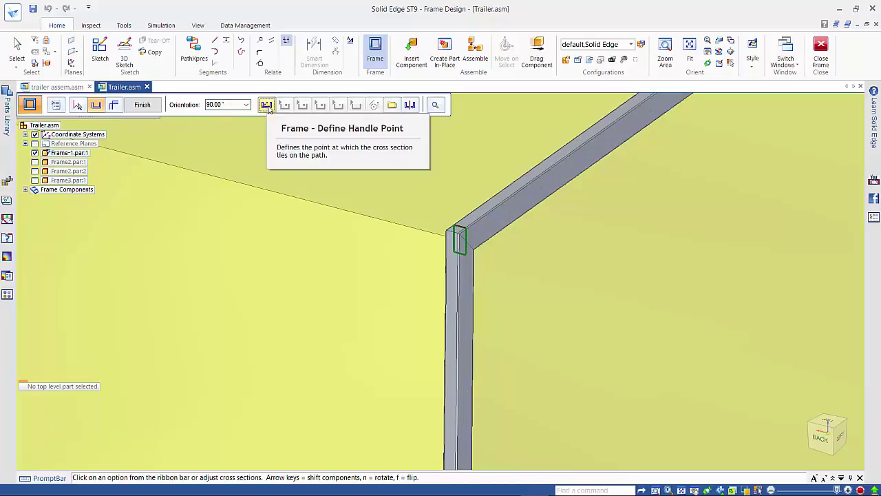
left_click(268, 107)
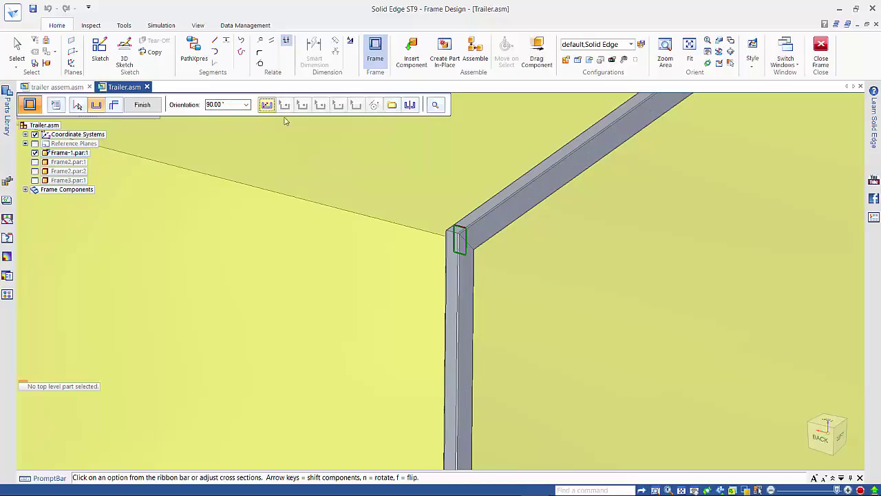
left_click(467, 235)
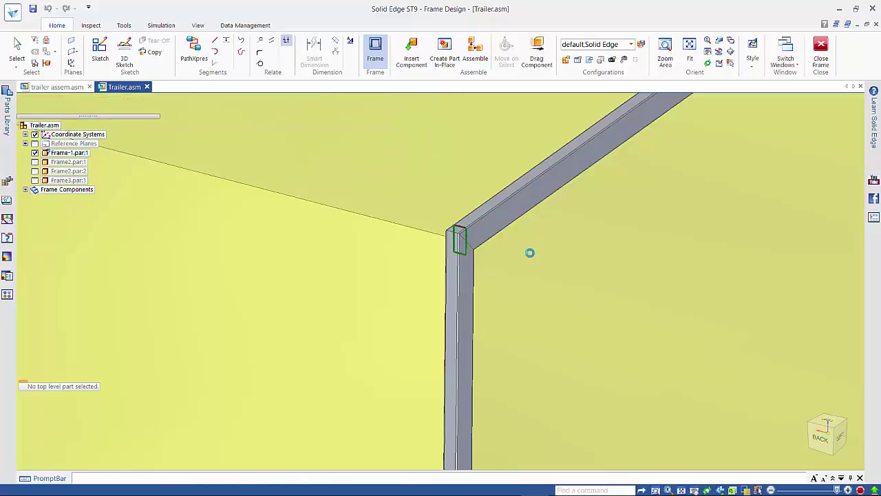
key("ctrl+f")
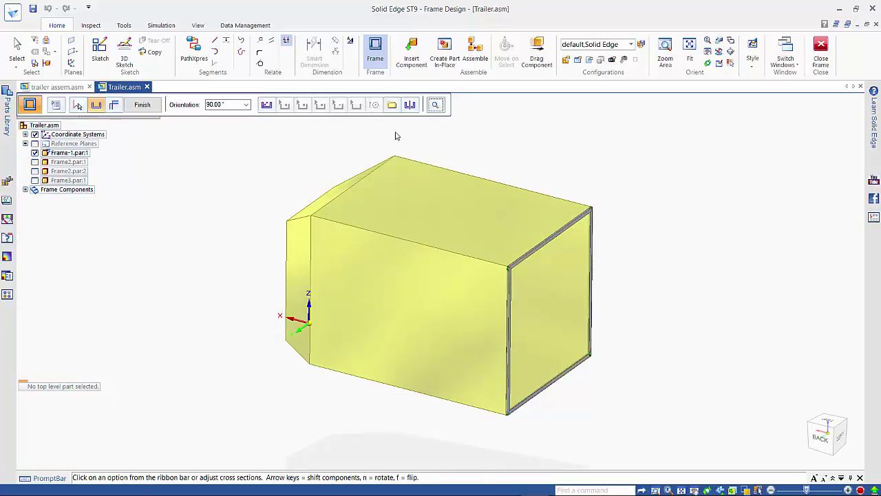
- Restart Frame with default options, pick three left-end edges, then clear that edge selection
right_click(269, 133)
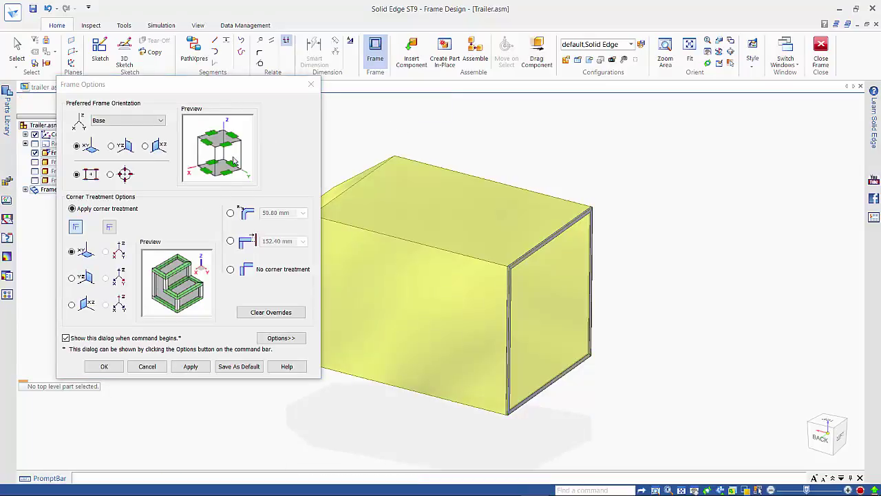
left_click(107, 366)
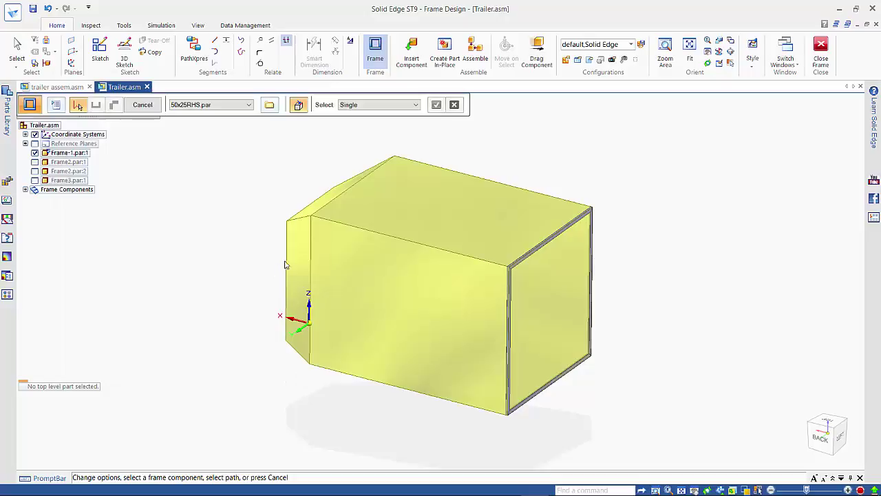
left_click(311, 246)
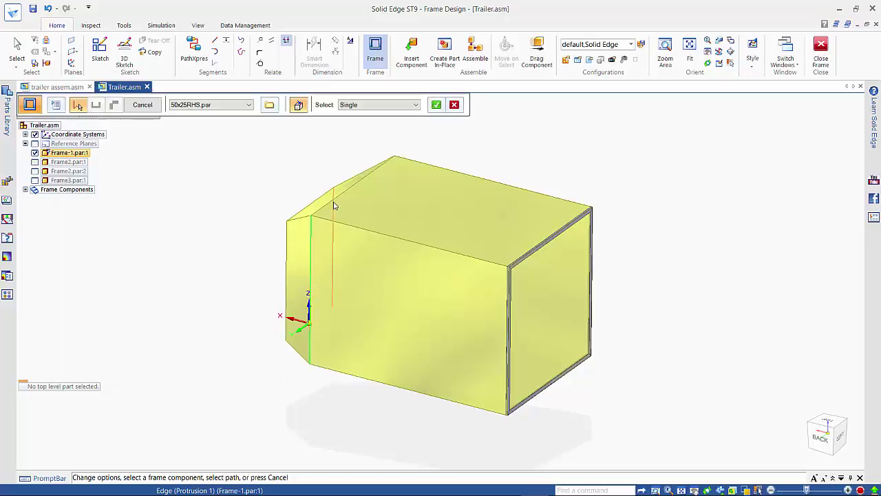
left_click(348, 193)
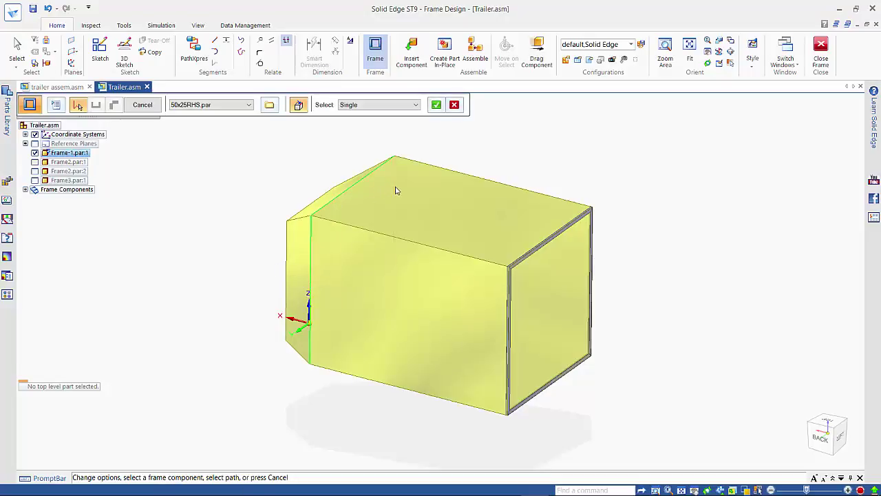
left_click(395, 193)
middle_click_drag(320, 379, 311, 417)
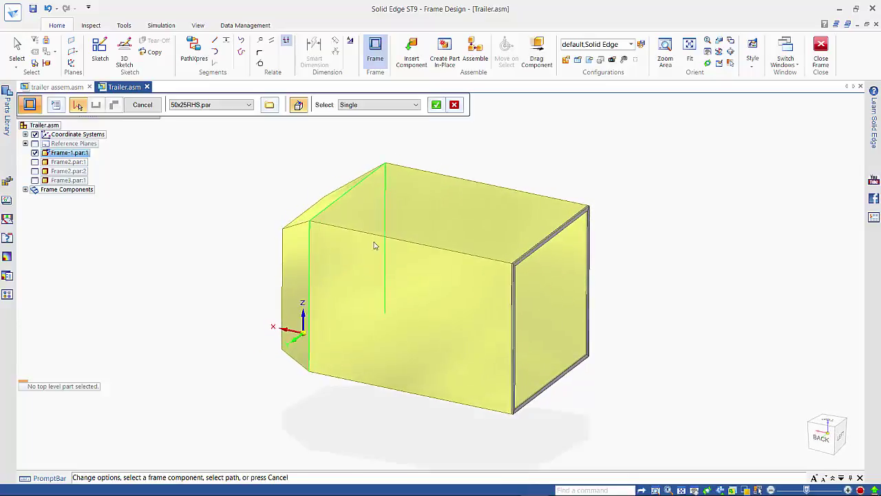
left_click(455, 107)
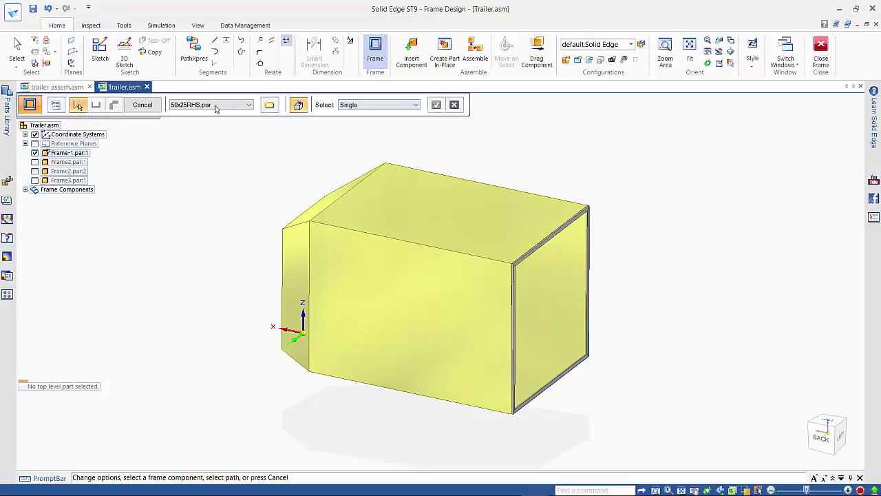
- Draw a 3D line segment from the front lower-left corner to the box's far corner
left_click(216, 43)
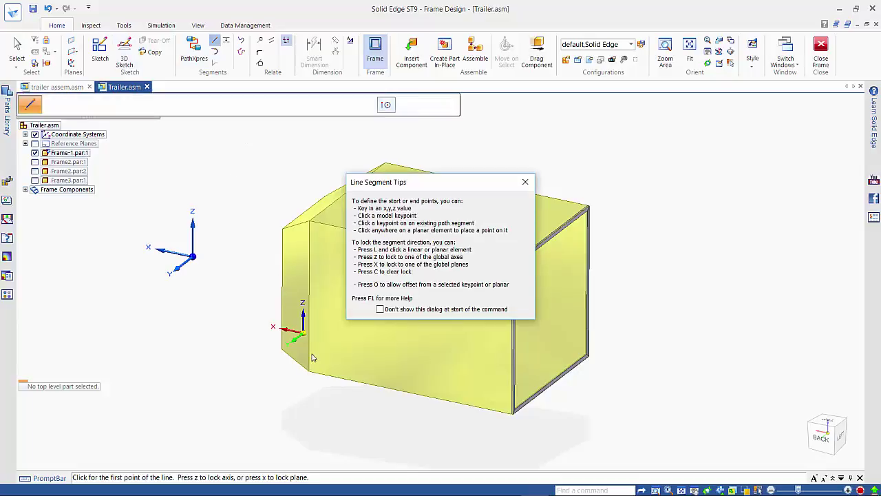
left_click_drag(449, 183, 760, 111)
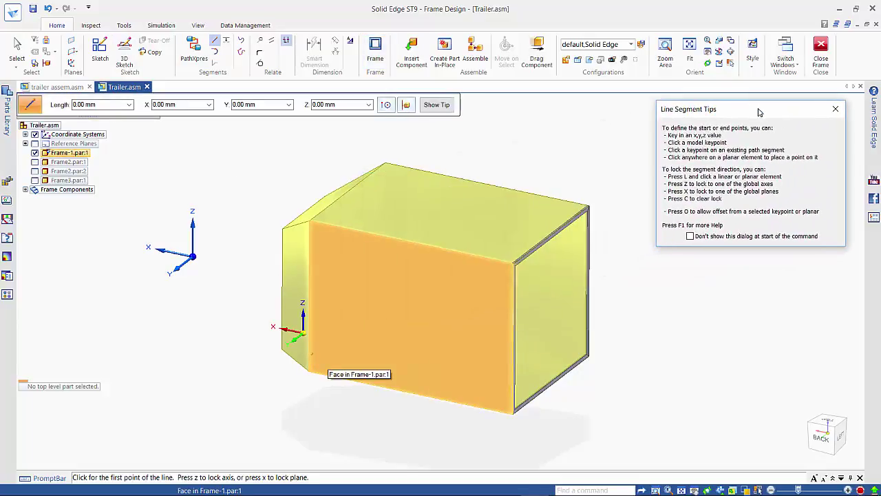
left_click(309, 372)
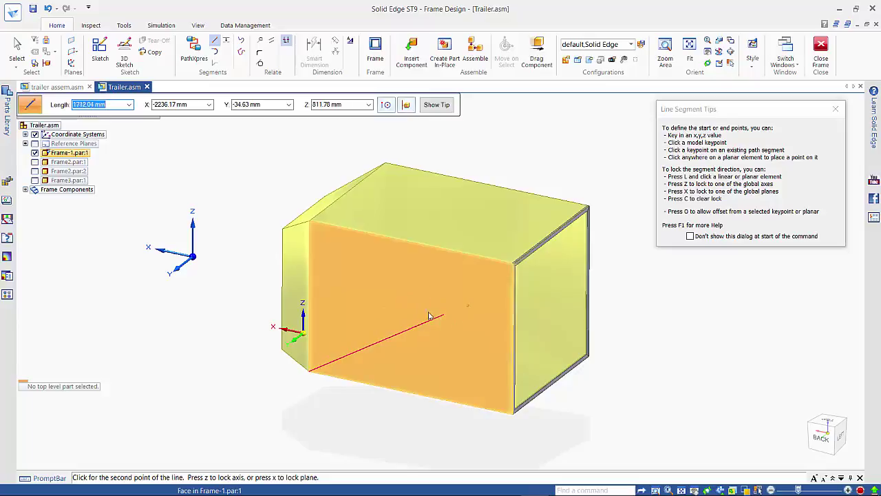
middle_click_drag(409, 305, 550, 267)
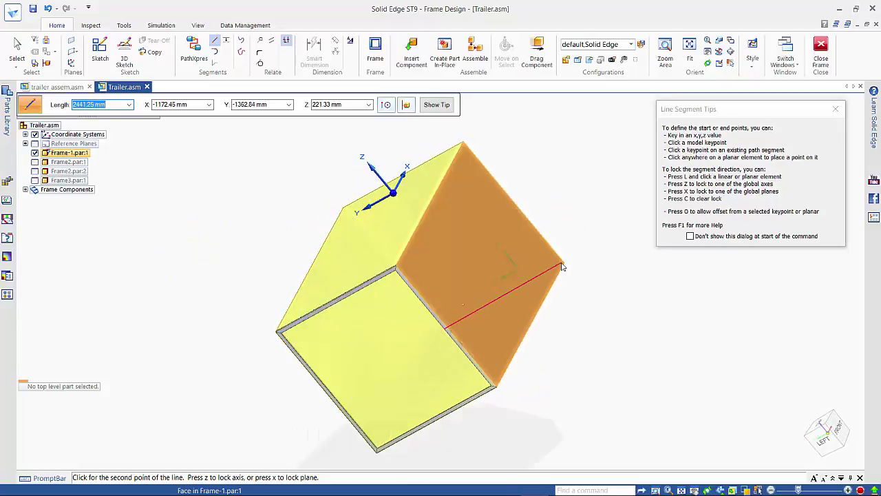
left_click(564, 263)
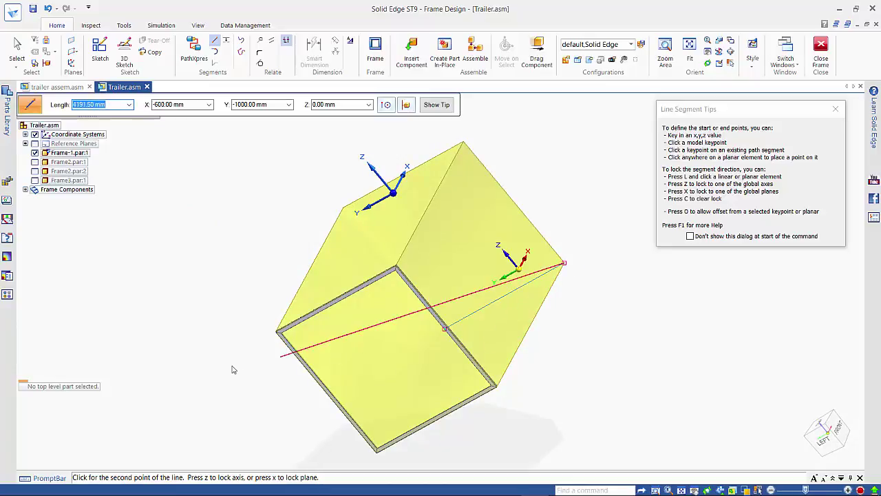
right_click(199, 361)
middle_click_drag(199, 361, 450, 271)
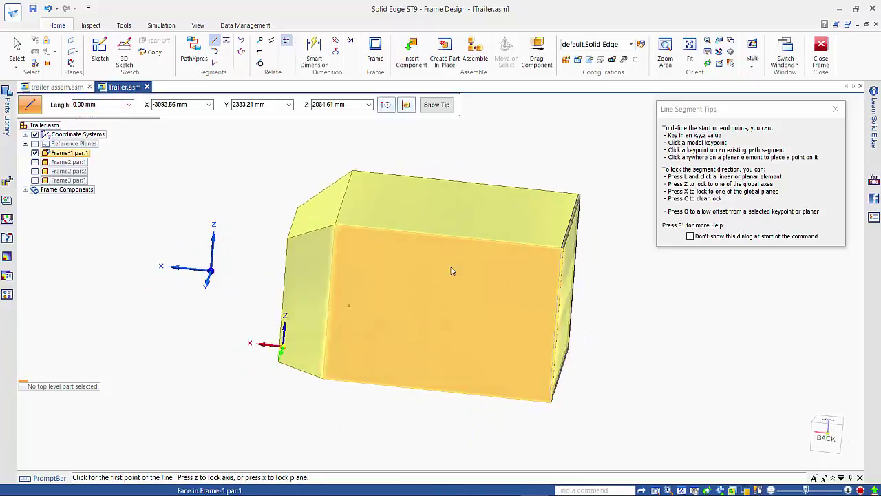
left_click(834, 110)
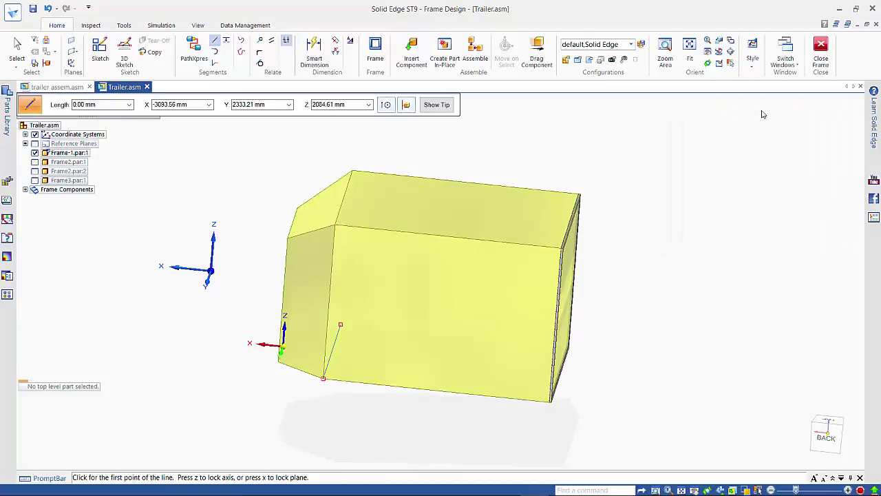
- Build a 50x25RHS frame along the vertical edge and adjoining segments at the angled front
left_click(377, 47)
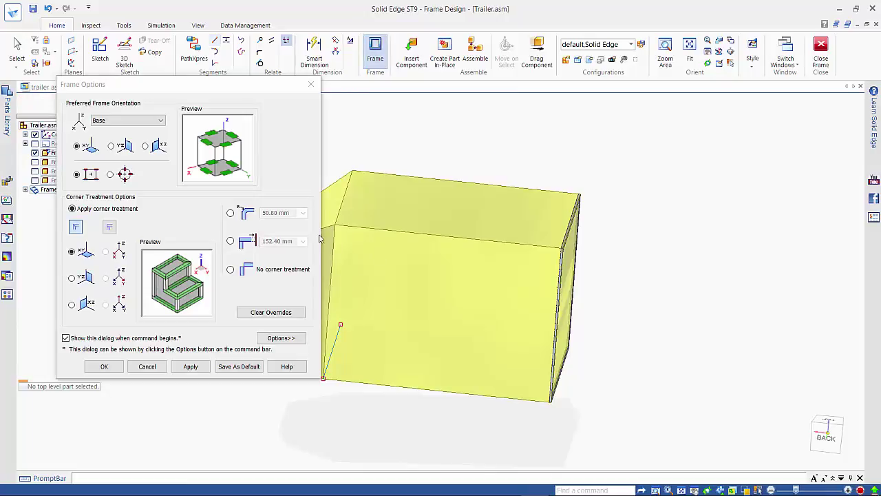
left_click(117, 363)
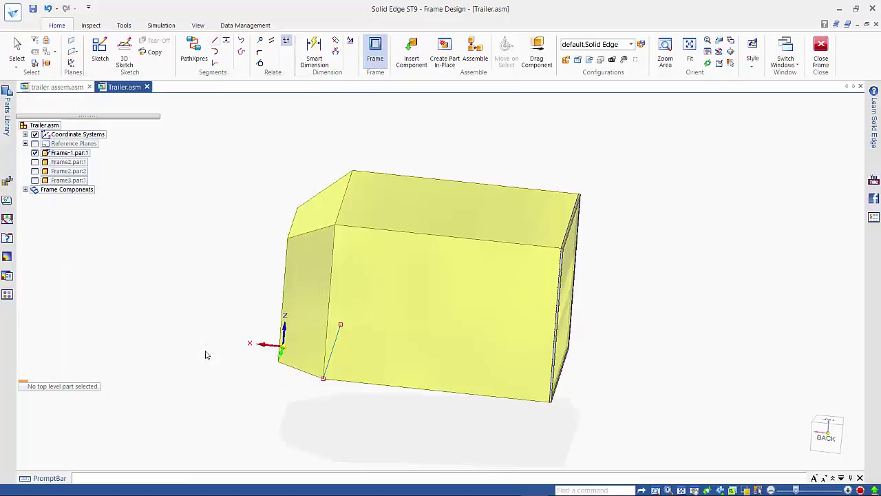
left_click(332, 277)
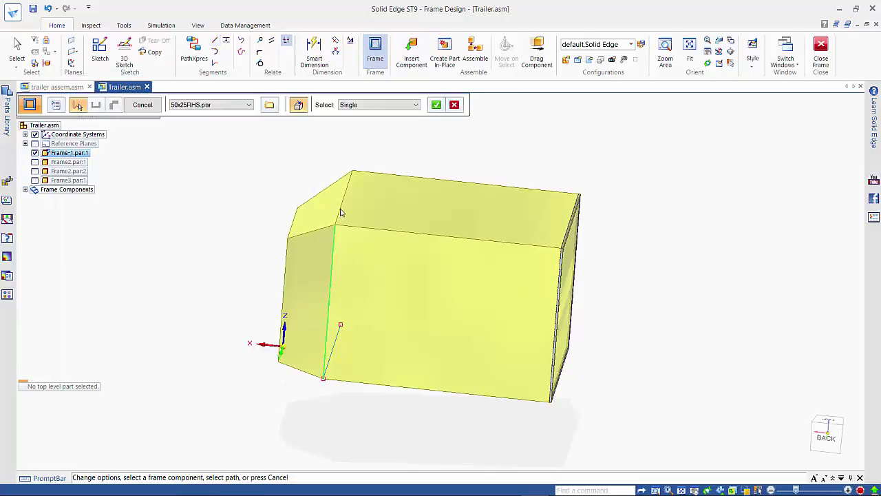
left_click(347, 244)
left_click(332, 350)
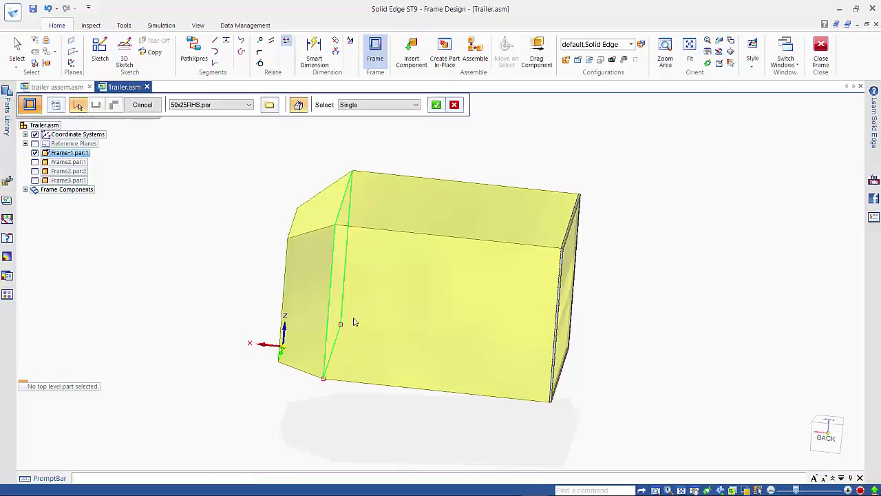
right_click(502, 154)
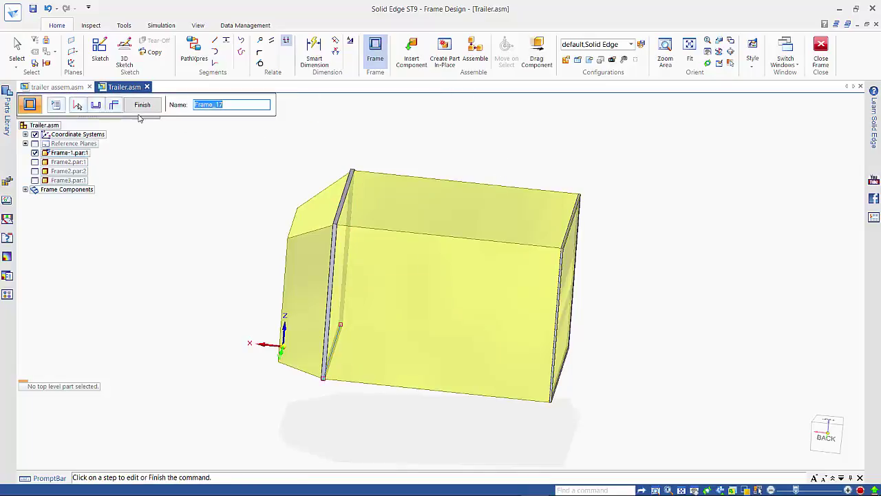
- Rotate the new tube's cross section to 90° and set its origin at the corner keypoint
left_click(96, 104)
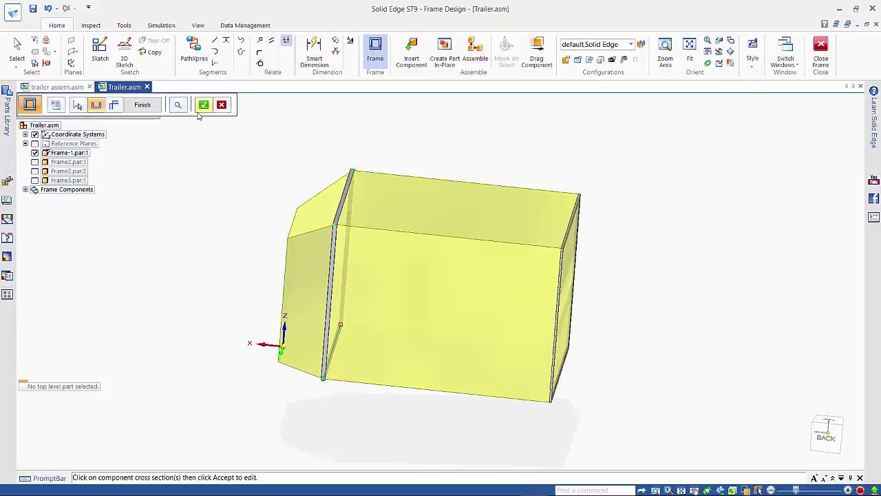
left_click(204, 105)
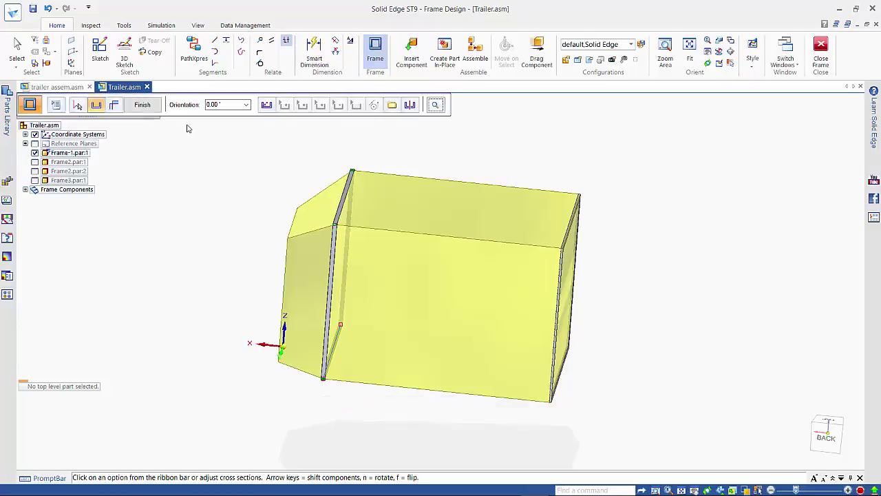
left_click(218, 107)
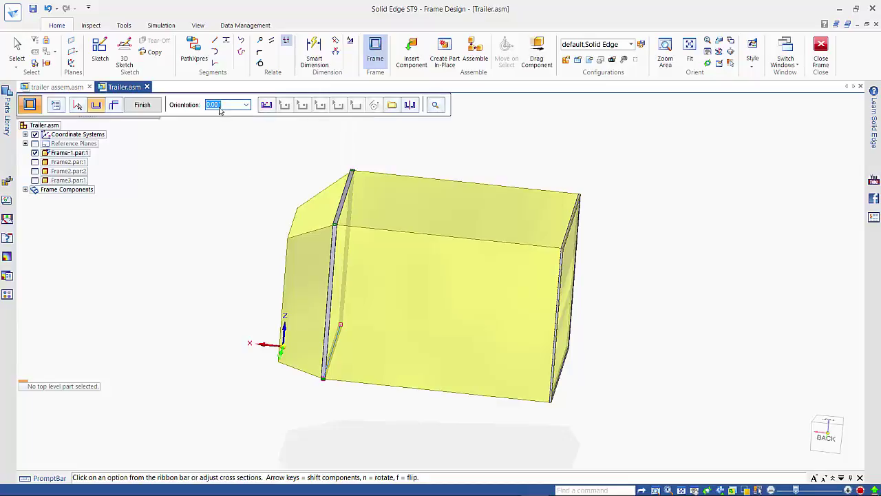
type("90")
key("Return")
scroll(331, 209, "up", 6)
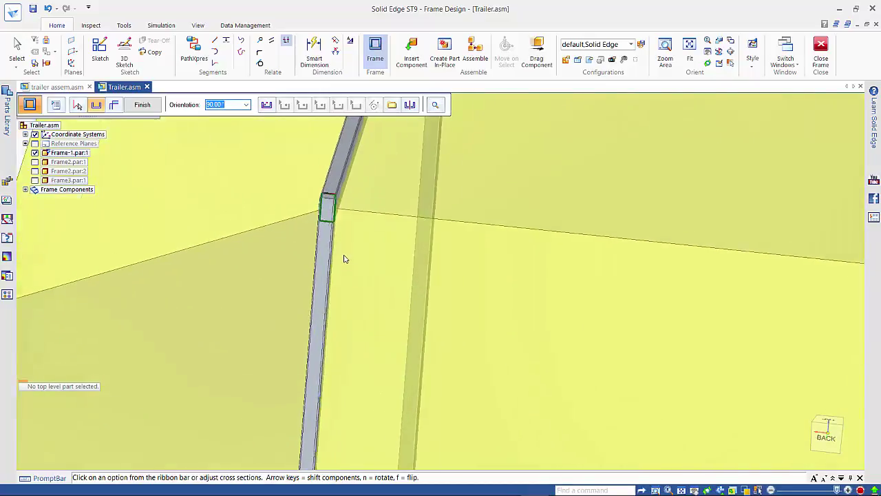
left_click(266, 108)
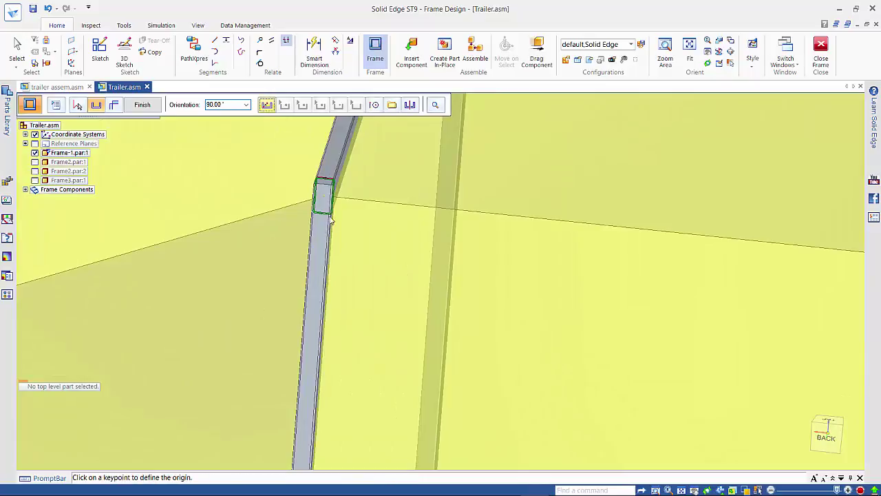
left_click(315, 179)
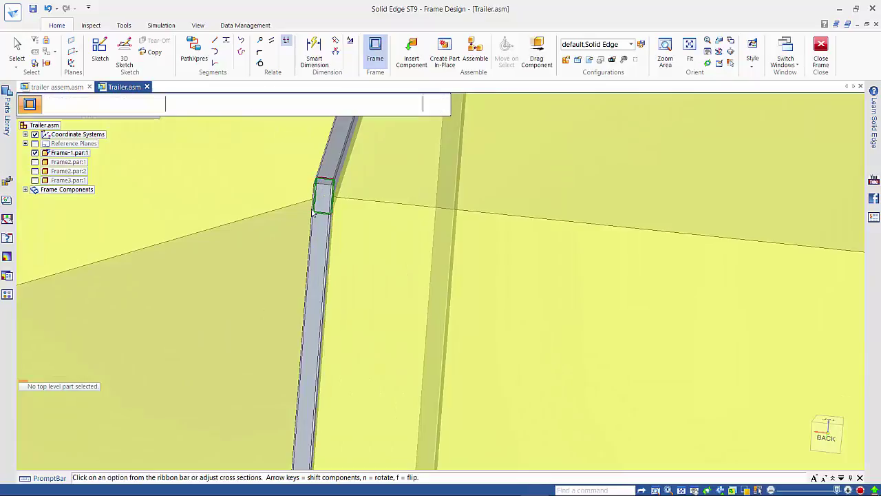
scroll(319, 266, "down", 6)
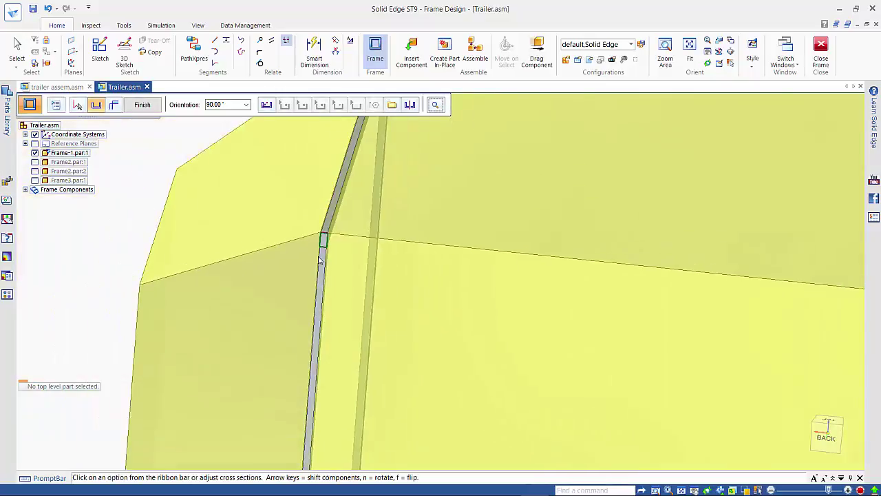
mouse_move(223, 266)
middle_mouse_down()
mouse_move(193, 246)
mouse_move(222, 252)
middle_mouse_up()
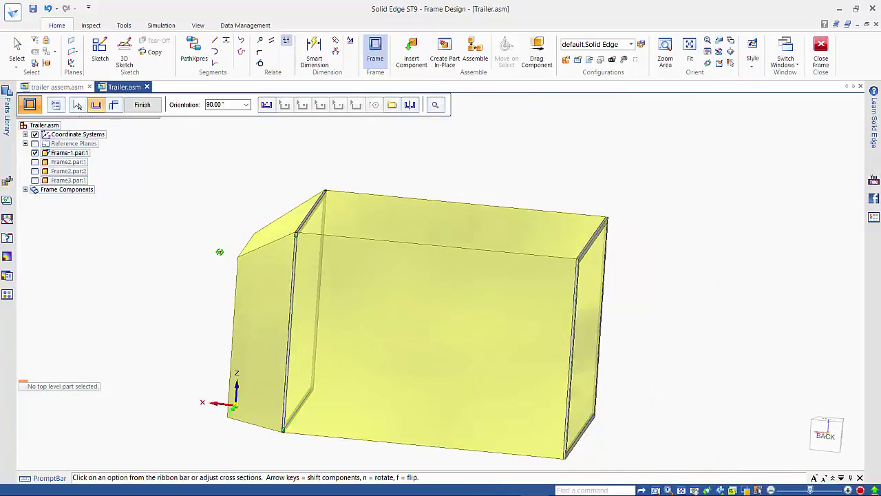
- Frame the angled front face's upper and vertical edges with 50x25RHS tubes
middle_click_drag(182, 295, 184, 252)
right_click(183, 252)
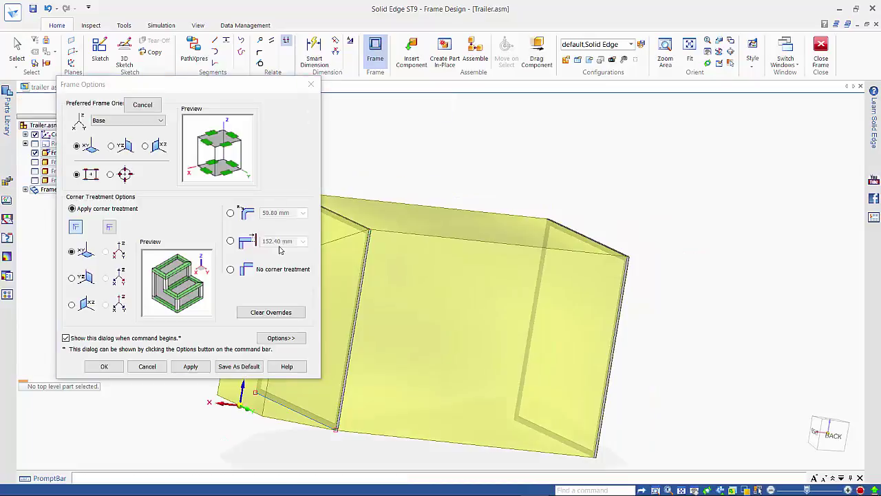
left_click(311, 84)
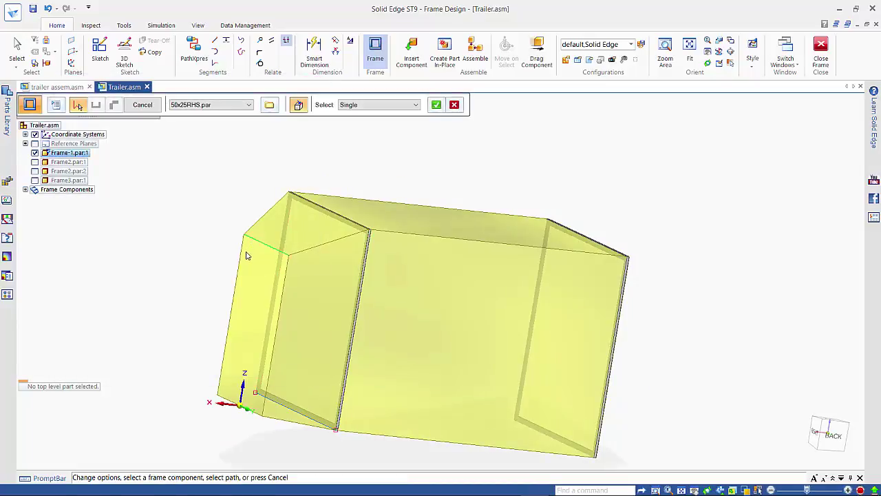
left_click(243, 256)
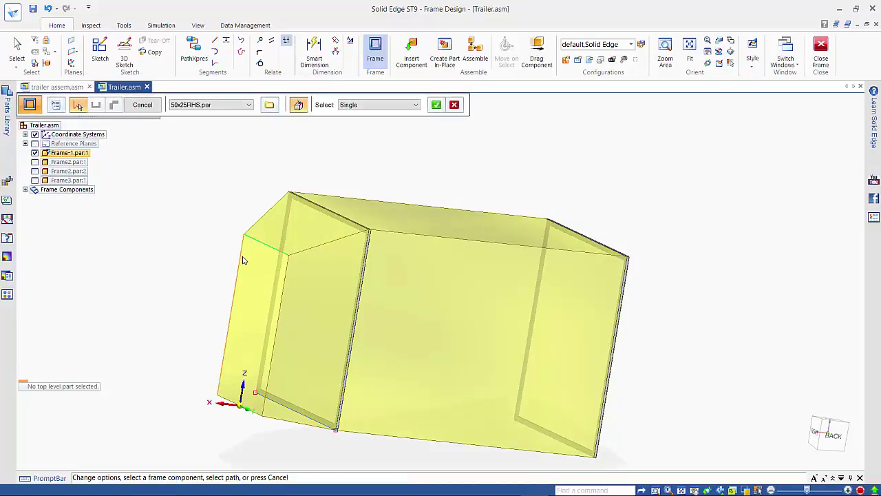
left_click(282, 291)
right_click(186, 314)
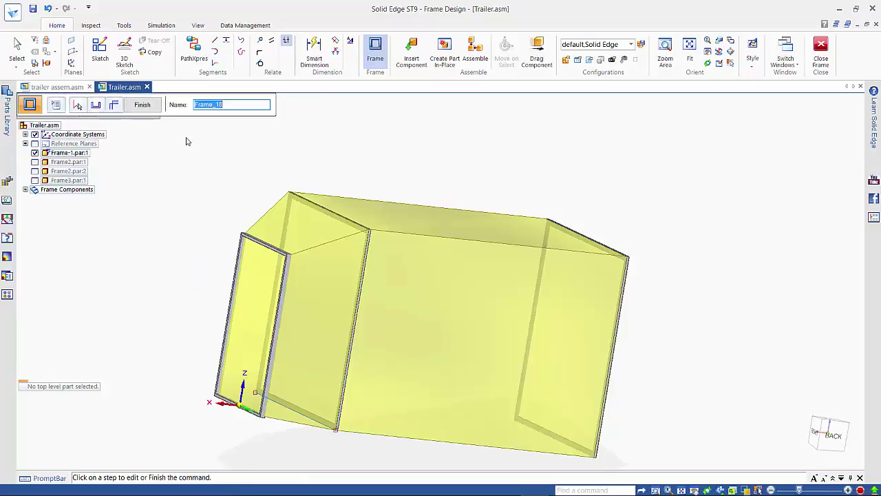
- Set the front-face tubes' section orientation to 90° and realign their profile origin so corners meet
left_click(96, 104)
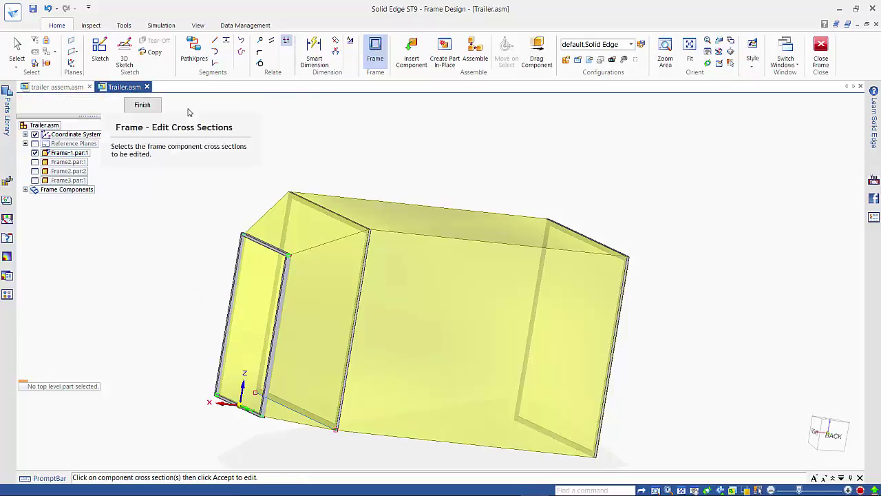
left_click(202, 104)
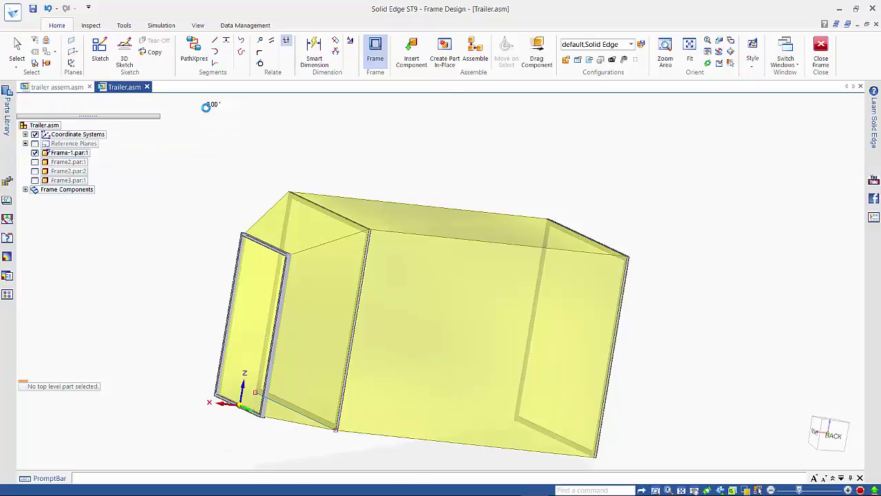
type("90")
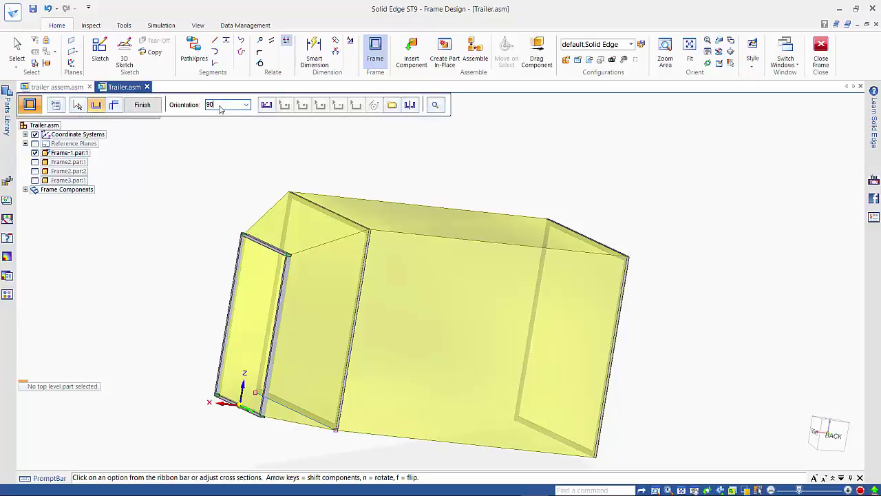
key("Return")
left_click(267, 104)
left_click(269, 106)
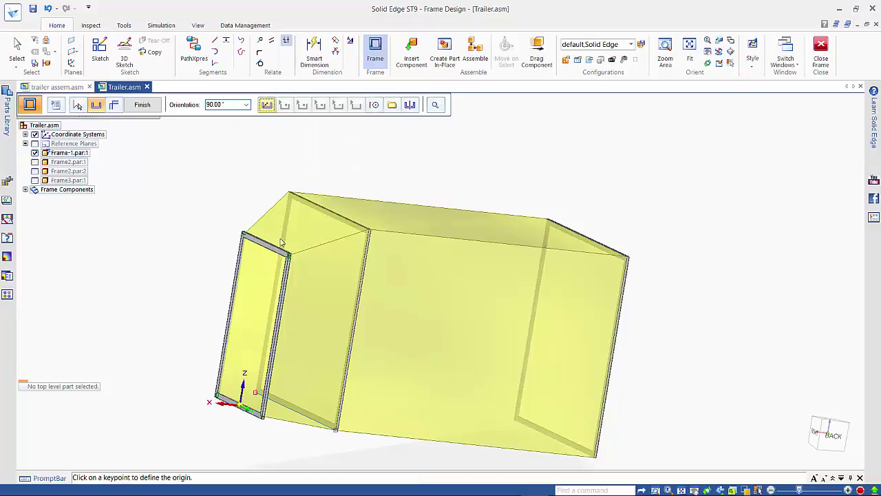
scroll(293, 257, "up", 2)
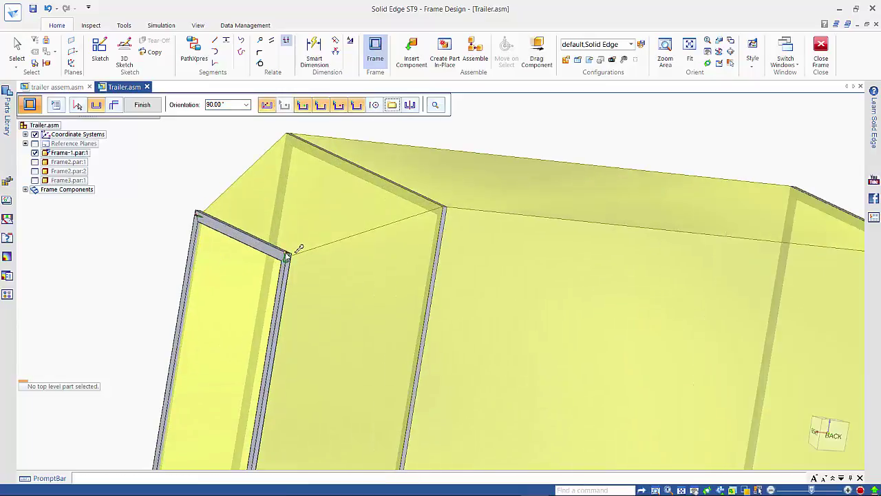
right_click(319, 252)
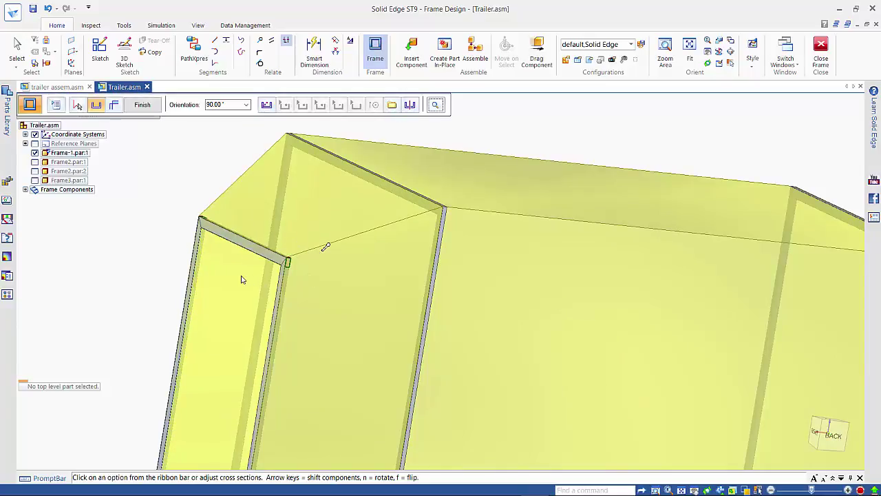
scroll(241, 279, "down", 5)
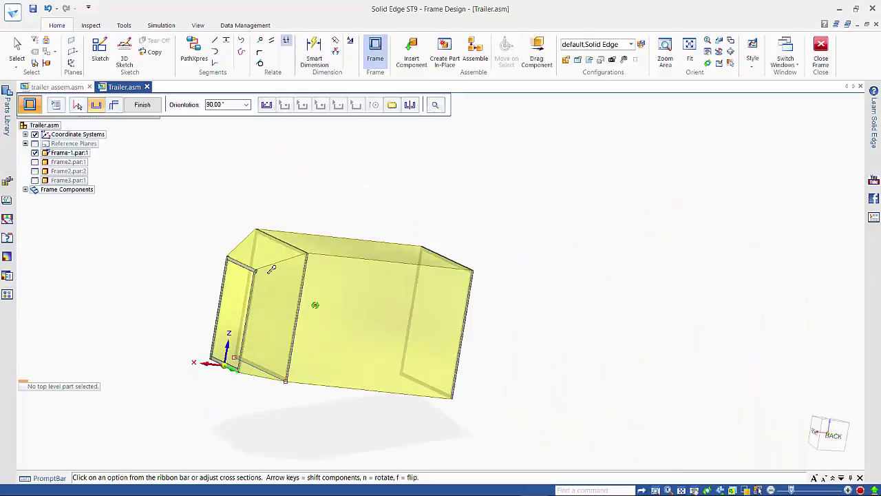
middle_click_drag(282, 268, 291, 260)
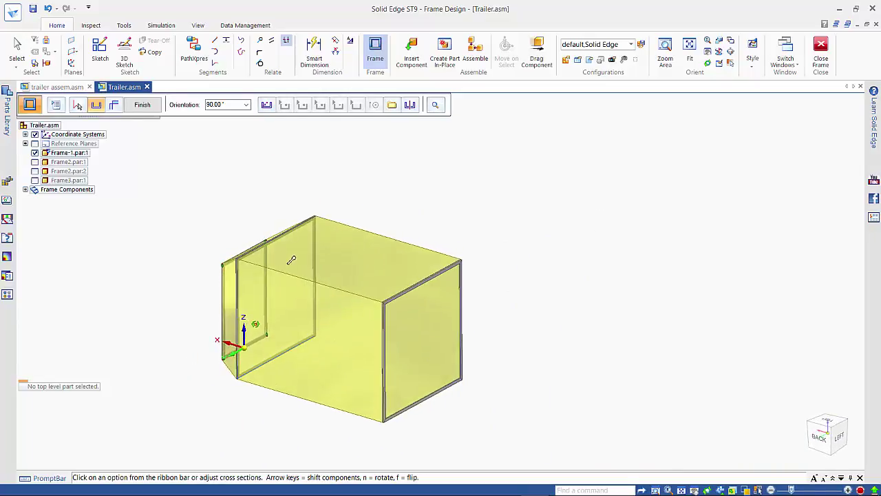
scroll(141, 304, "up", 3)
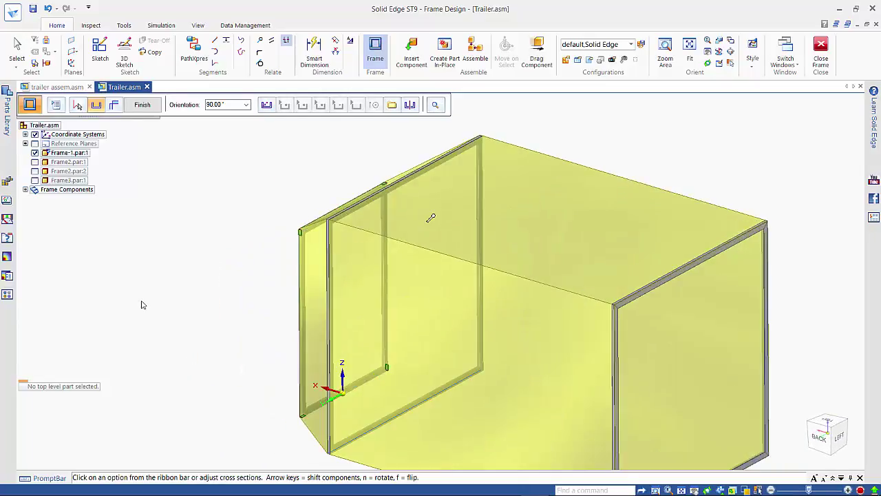
scroll(210, 305, "down", 3)
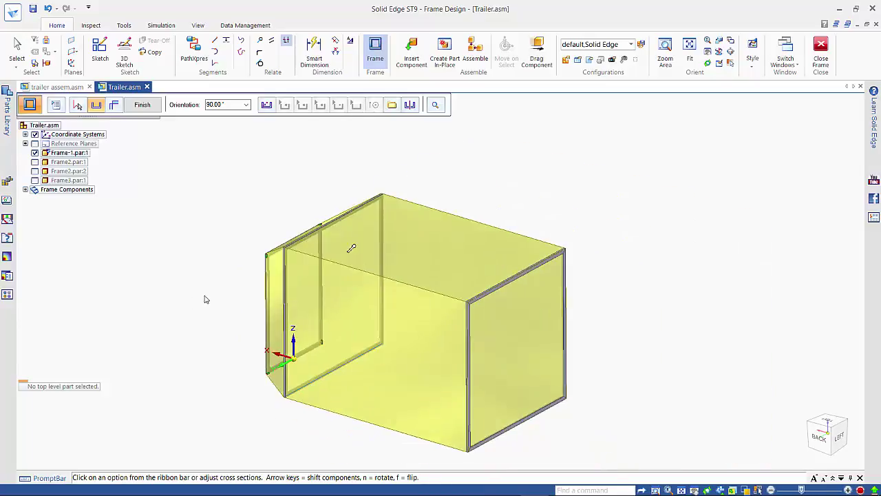
- Start another frame, stop Frame Options reappearing, and run tubes along the bottom and slanted edges
right_click(171, 275)
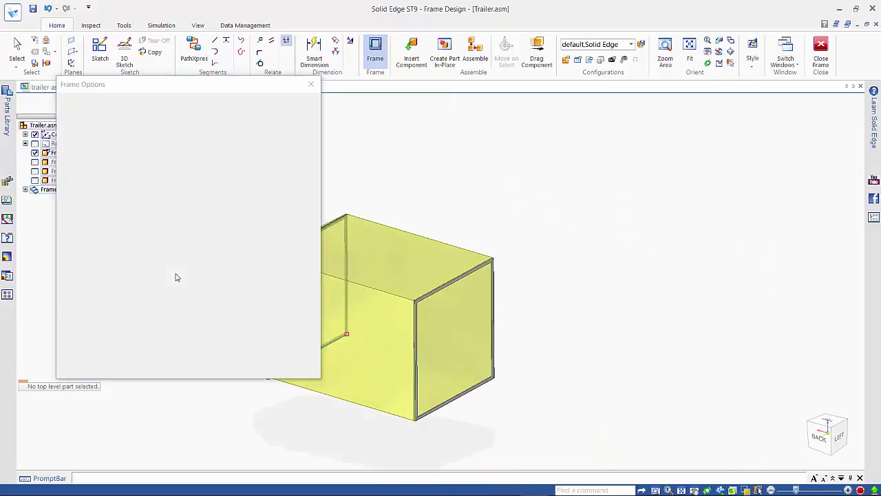
left_click(78, 340)
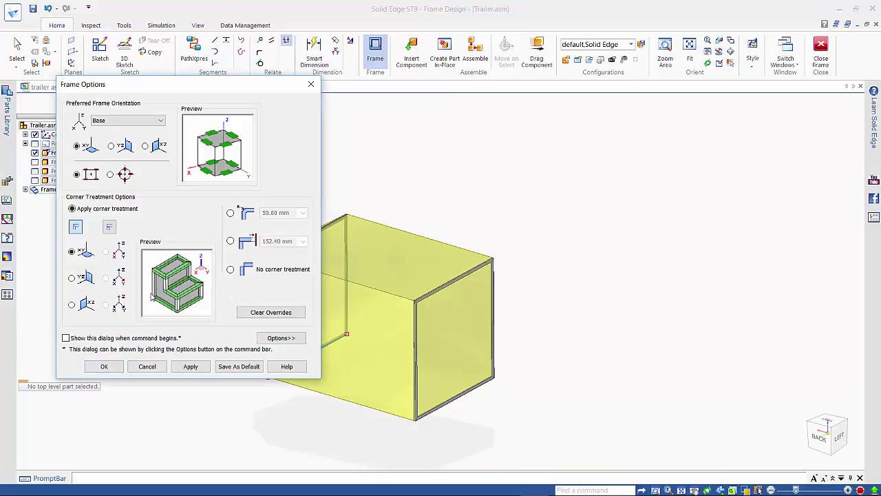
left_click(104, 366)
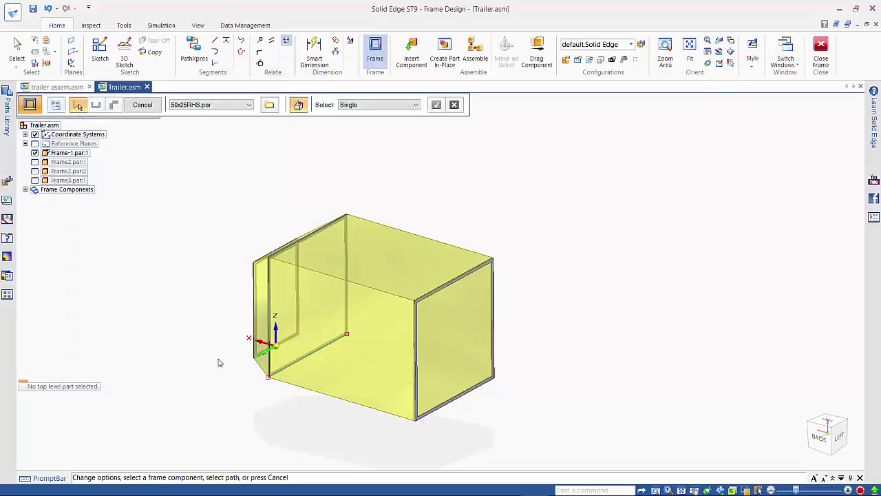
middle_click_drag(219, 363, 263, 388)
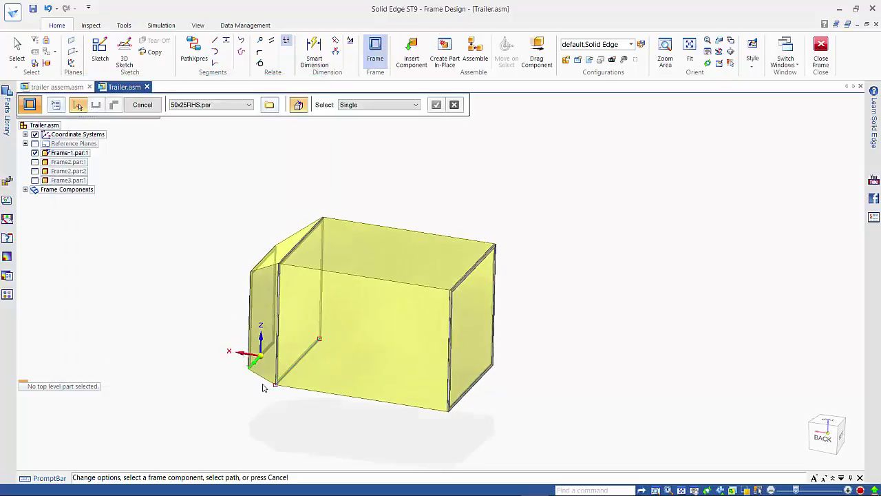
left_click(292, 390)
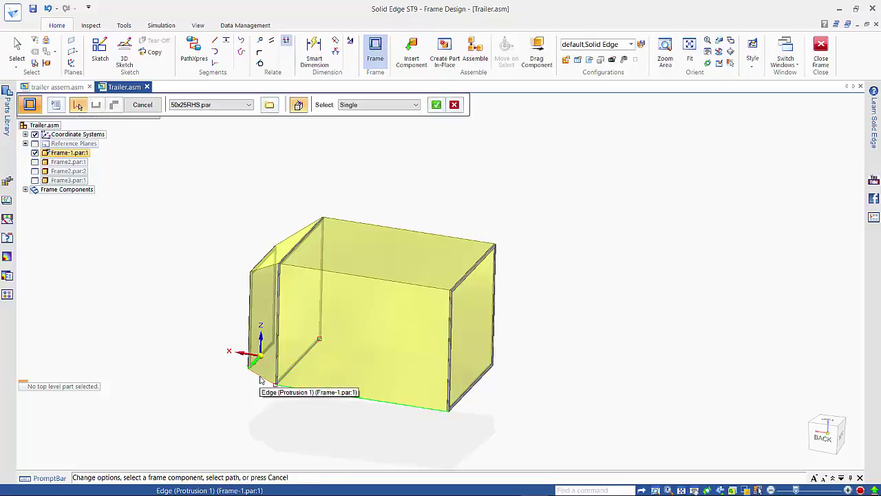
left_click(261, 380)
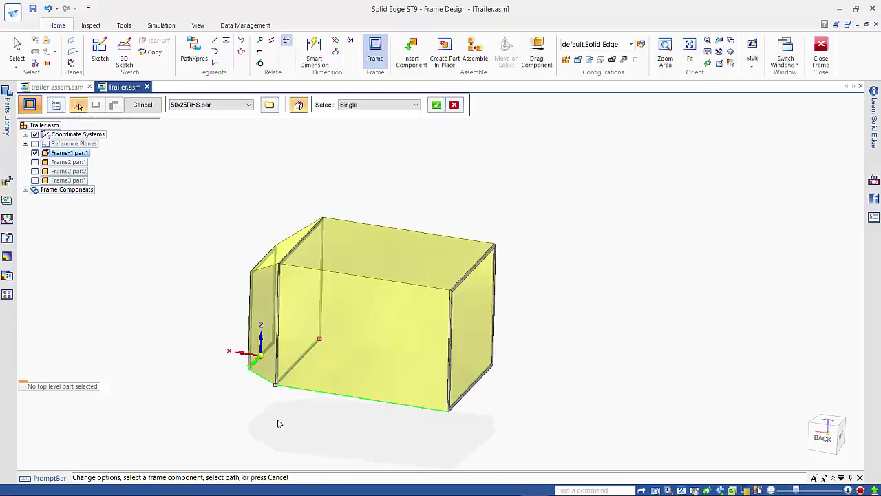
right_click(278, 423)
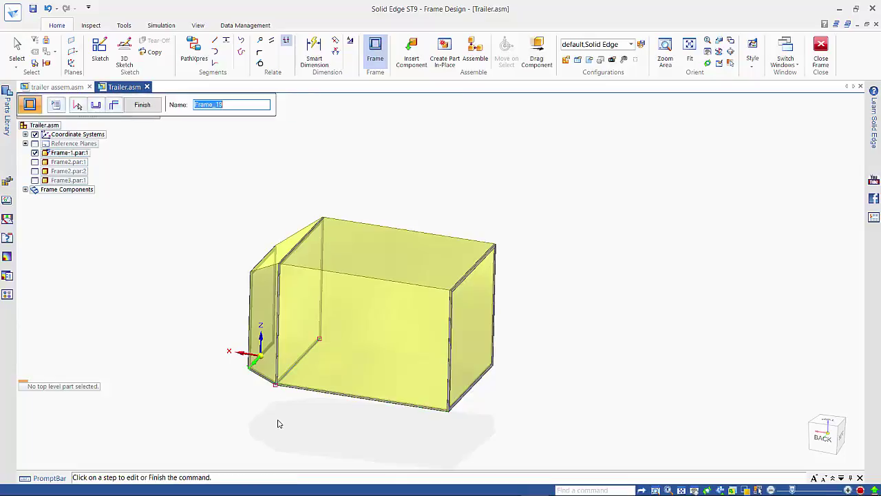
- Hide Frame-1.par:1 so only the tubes show, then move to Edit End Conditions
scroll(404, 435, "up", 6)
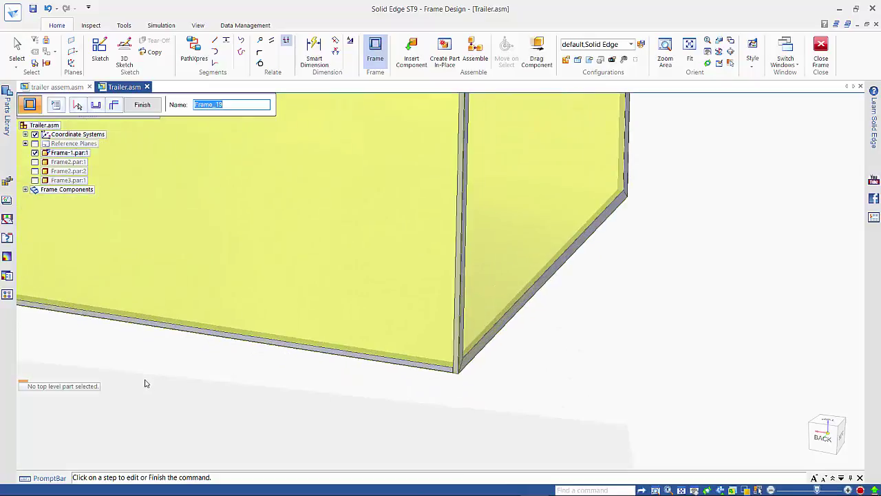
scroll(145, 384, "down", 3)
scroll(466, 390, "down", 3)
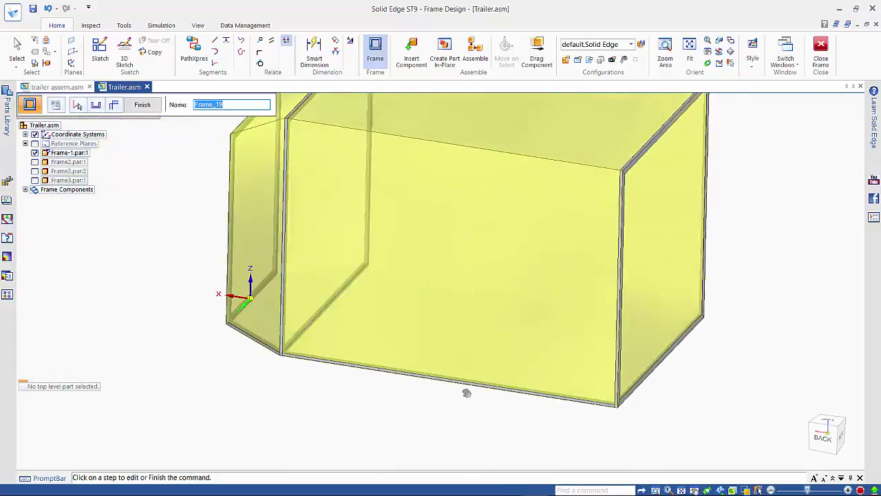
scroll(292, 360, "up", 6)
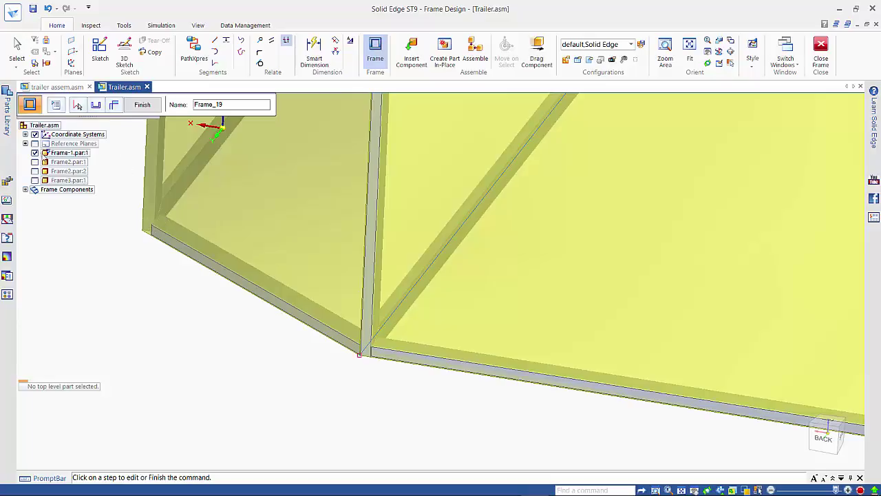
left_click(35, 153)
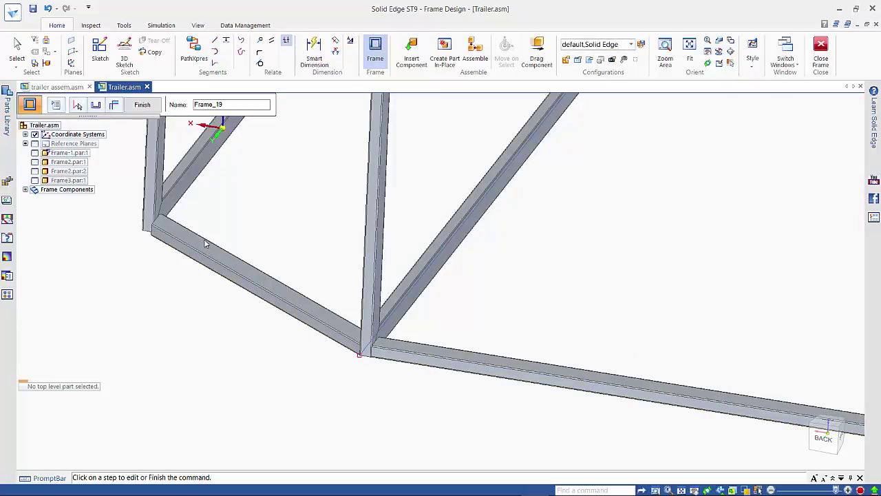
mouse_move(207, 247)
middle_mouse_down()
mouse_move(207, 337)
mouse_move(194, 319)
mouse_move(192, 292)
mouse_move(213, 240)
mouse_move(172, 246)
mouse_move(185, 246)
middle_mouse_up()
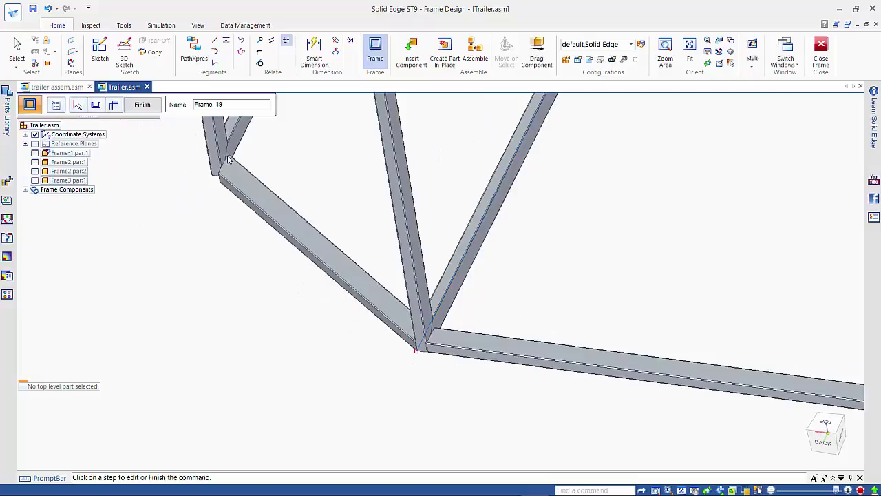
left_click(153, 111)
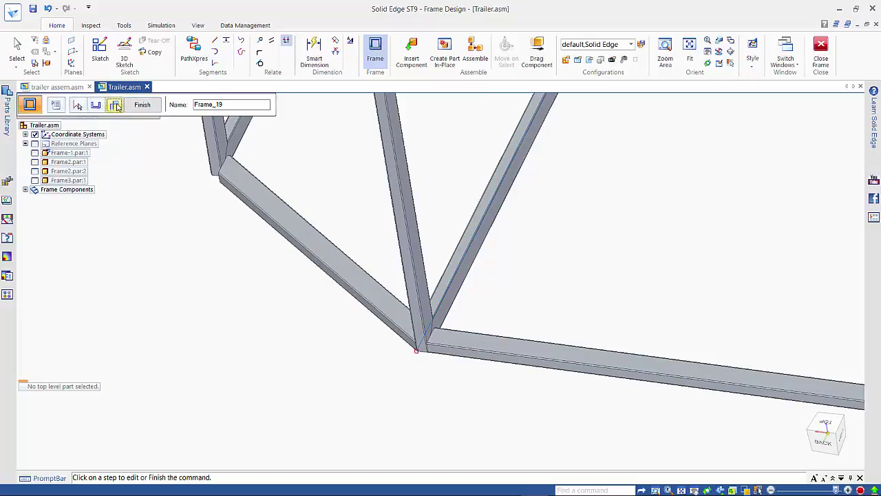
- Trim the diagonal tube's upper end to the adjoining tube's plane (50x25RHS.par:12) and finish the frame edit
scroll(263, 158, "up", 5)
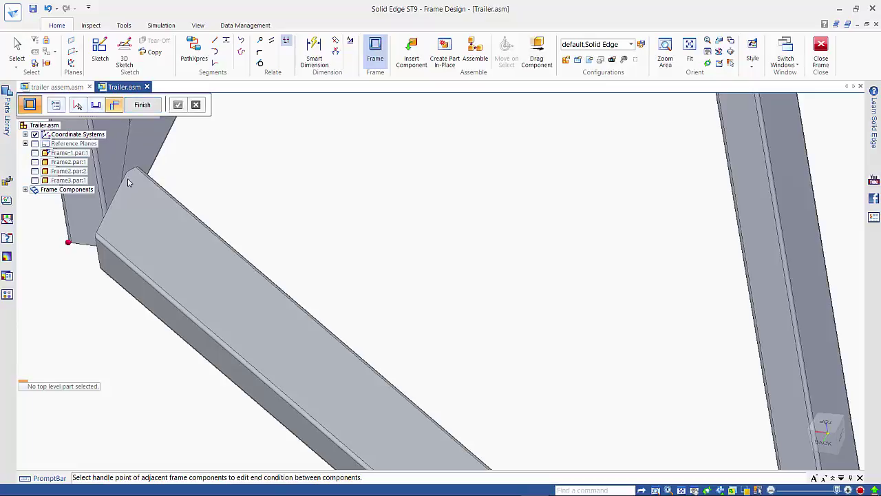
left_click(68, 242)
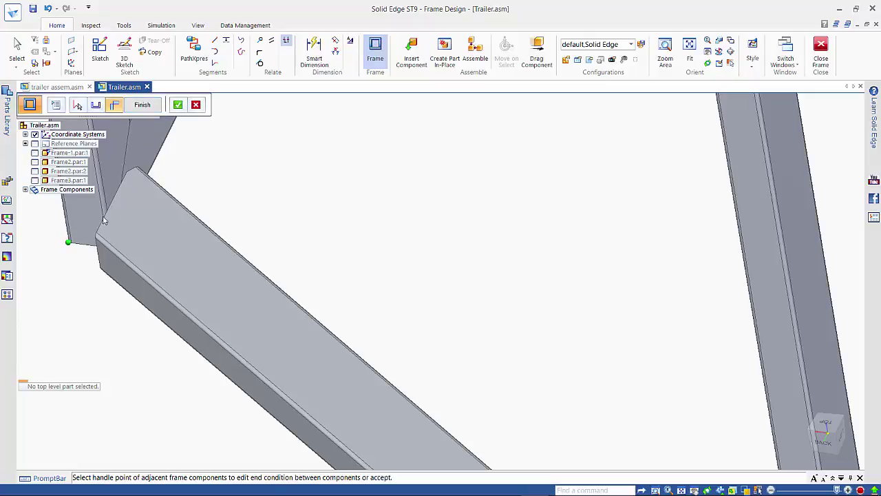
left_click(178, 106)
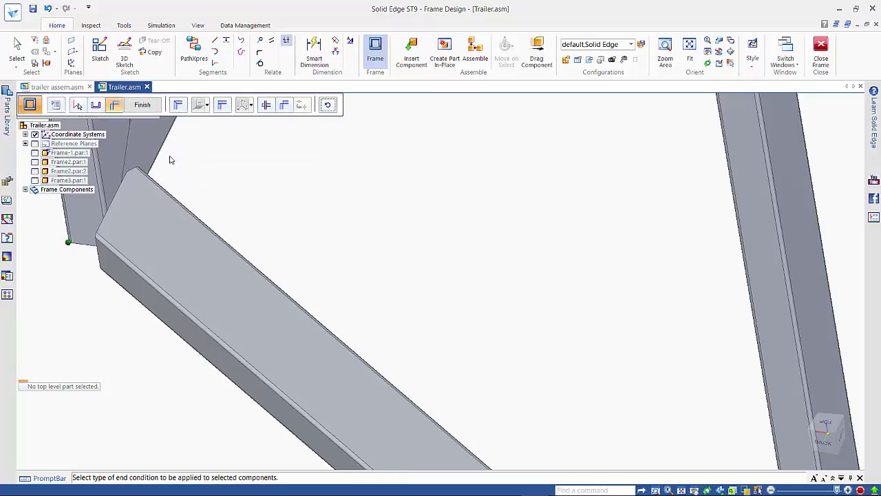
left_click(266, 104)
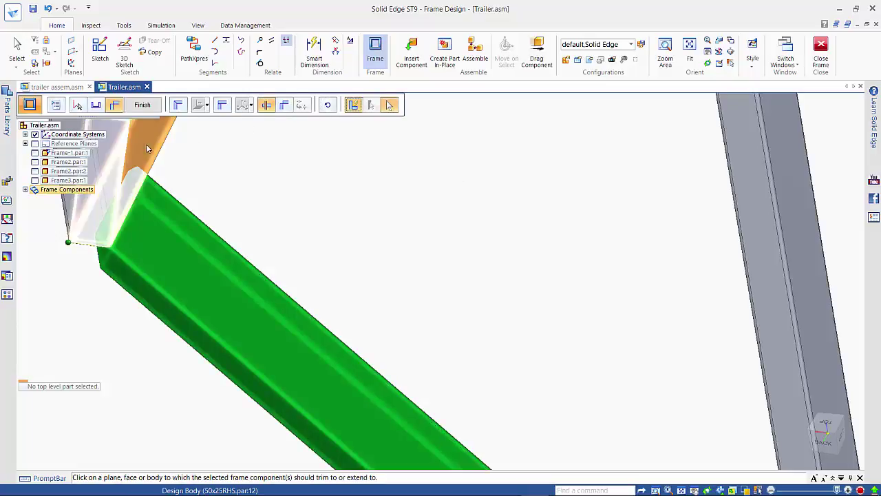
right_click(148, 150)
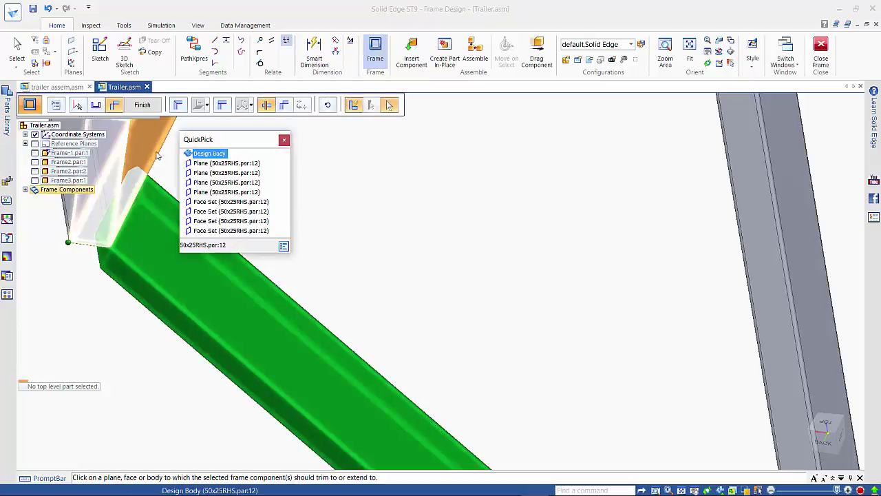
left_click(192, 171)
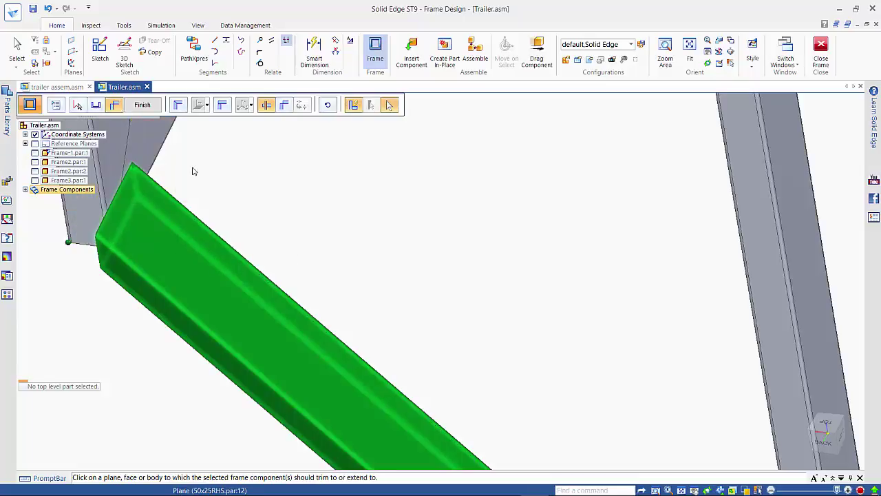
scroll(216, 191, "down", 5)
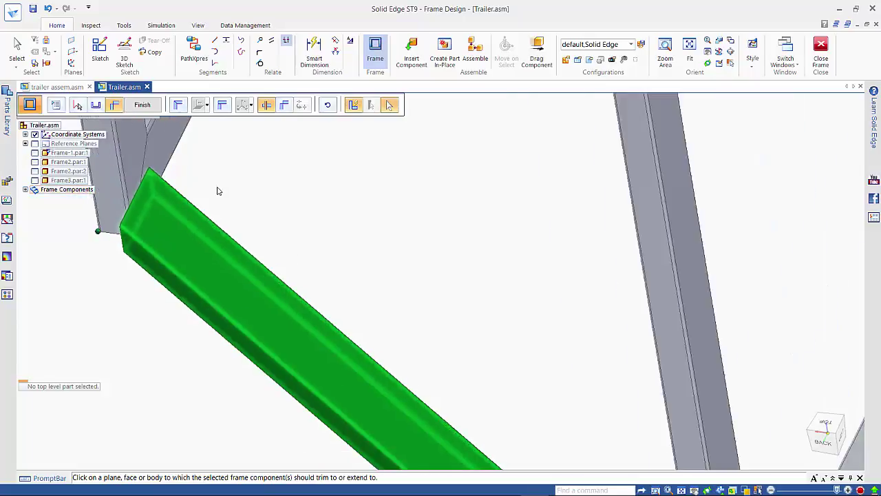
middle_click_drag(238, 296, 250, 228)
key("Escape")
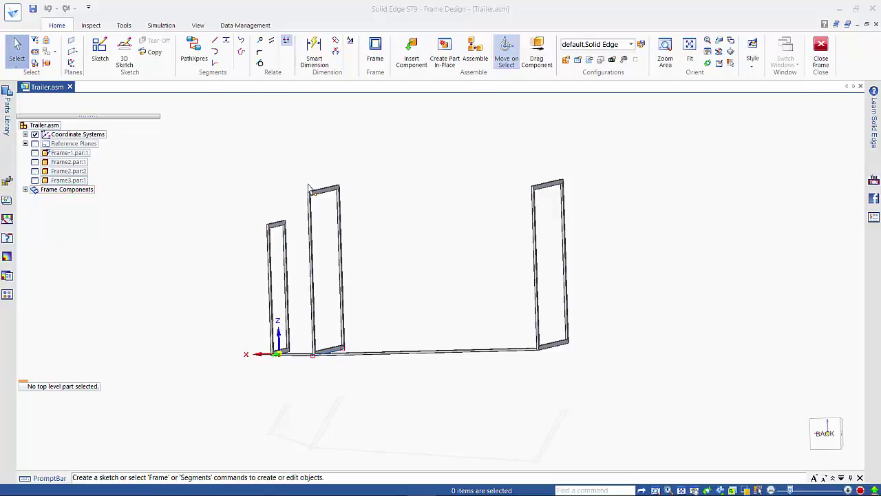
- Show Frame-1.par:1 again and add a 50x25RHS tube along the front face's top edge
left_click(36, 153)
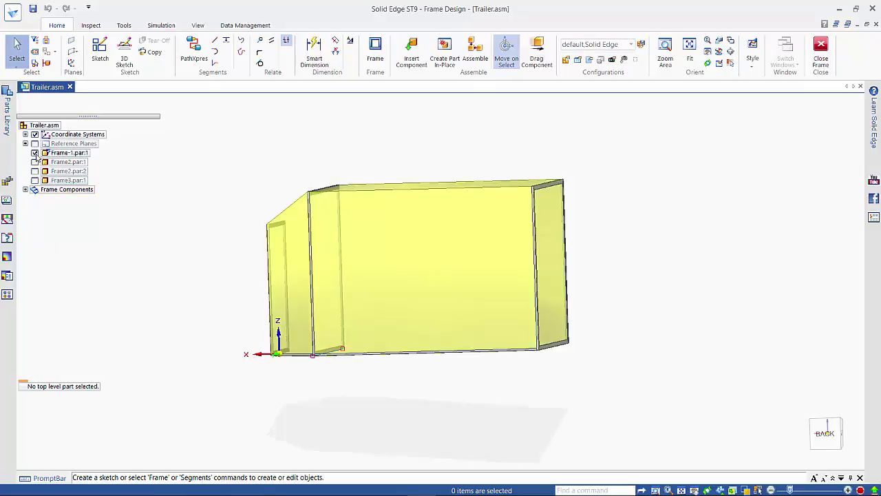
middle_click_drag(193, 224, 213, 240)
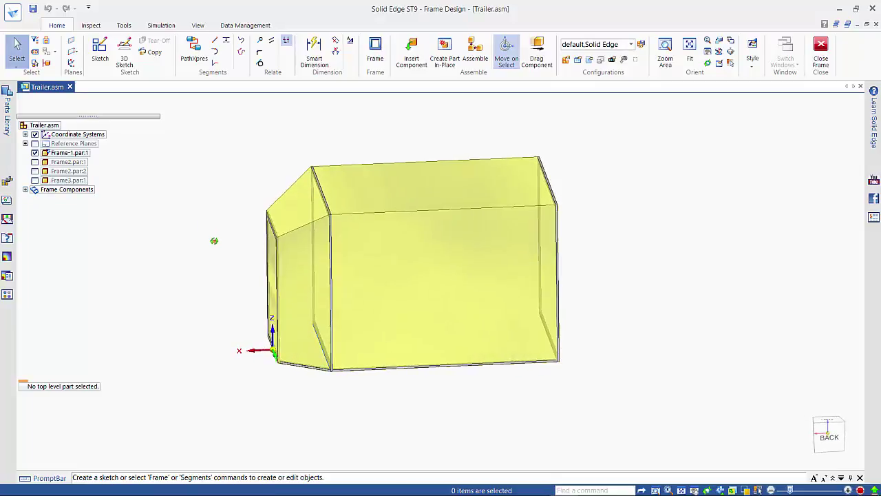
left_click(376, 51)
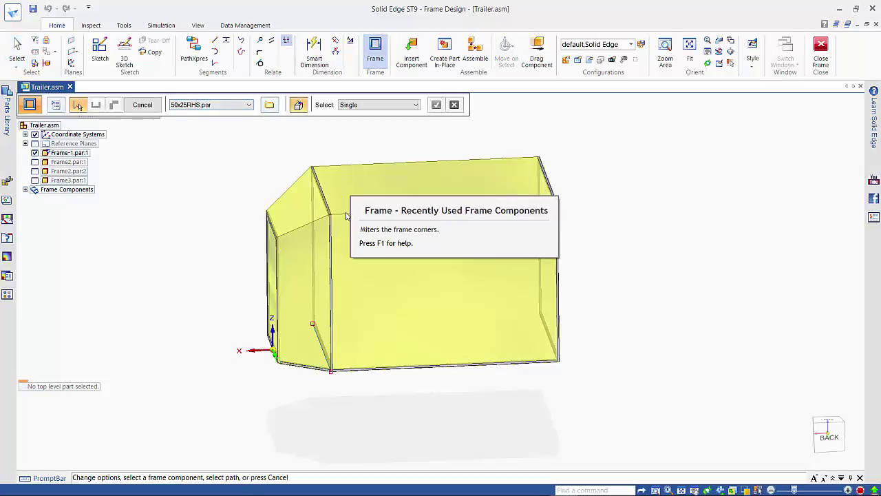
left_click(405, 230)
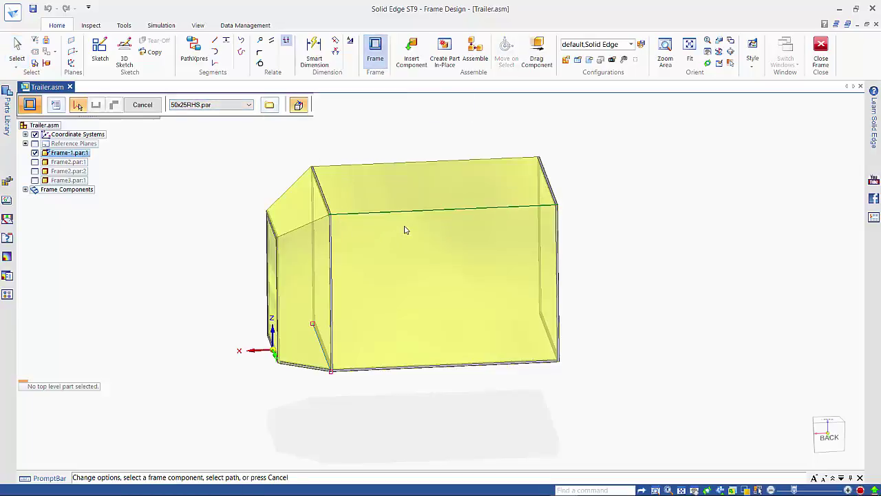
right_click(405, 230)
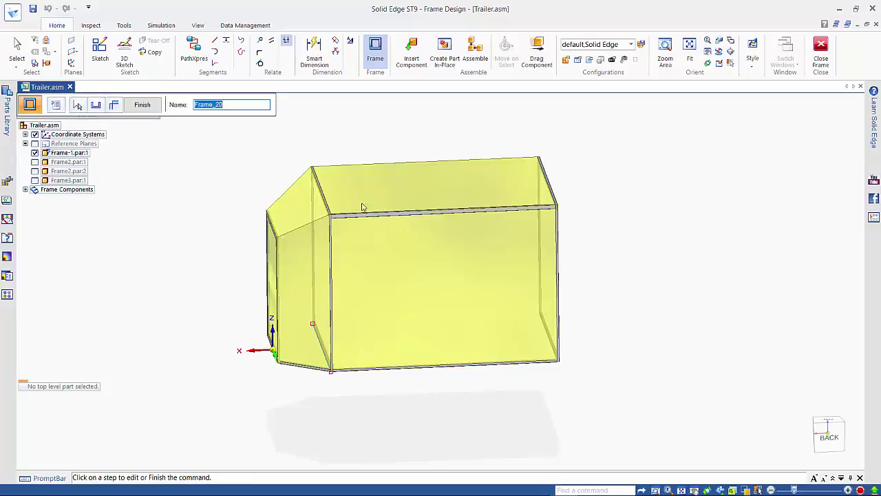
left_click(96, 105)
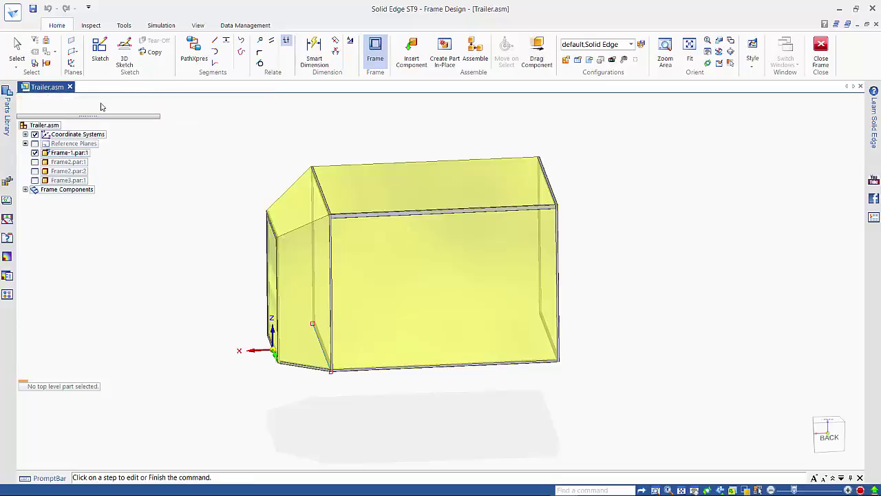
left_click(204, 105)
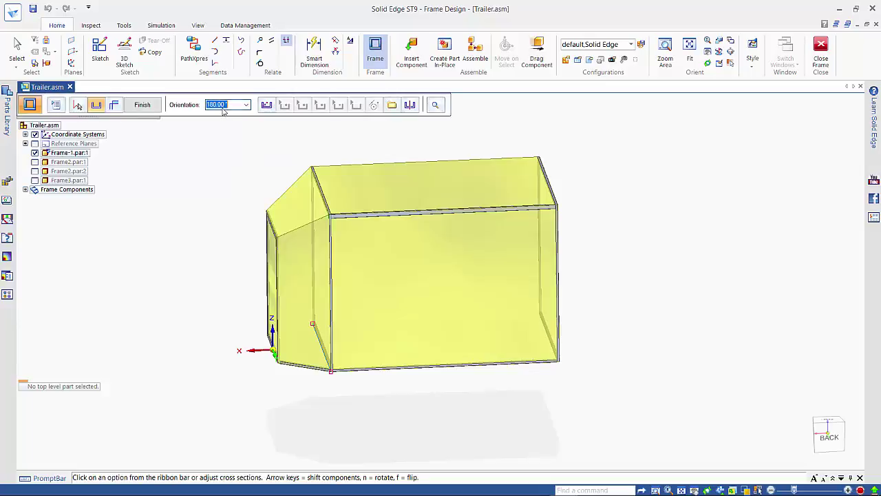
- Set the top-edge tube to 90° orientation with its profile origin on a corner keypoint, then finish it
type("90")
key("Return")
left_click(269, 109)
scroll(333, 213, "up", 5)
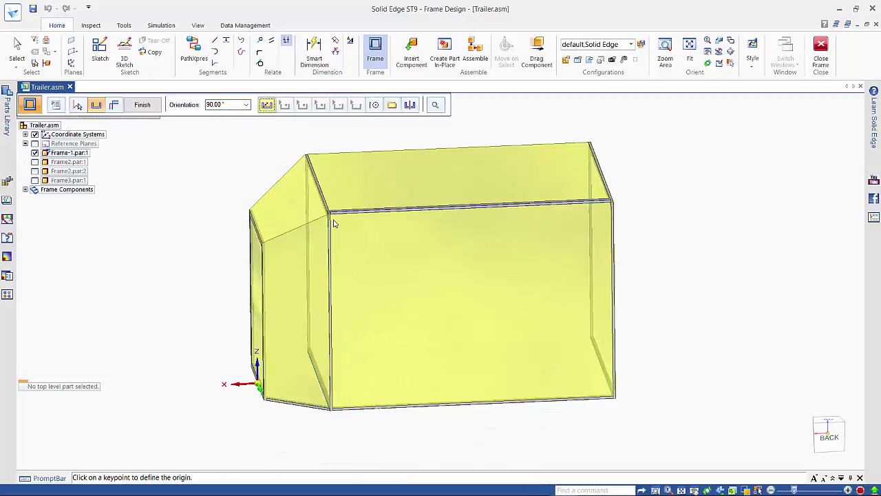
scroll(331, 204, "up", 4)
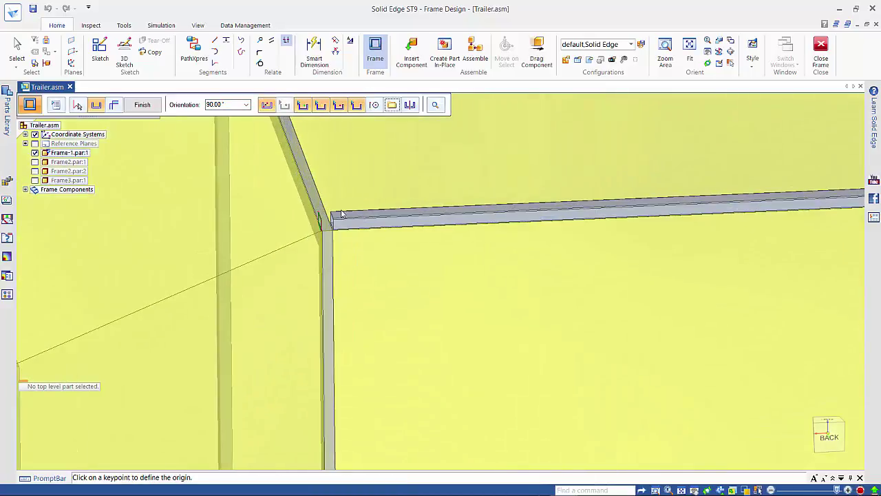
left_click(310, 228)
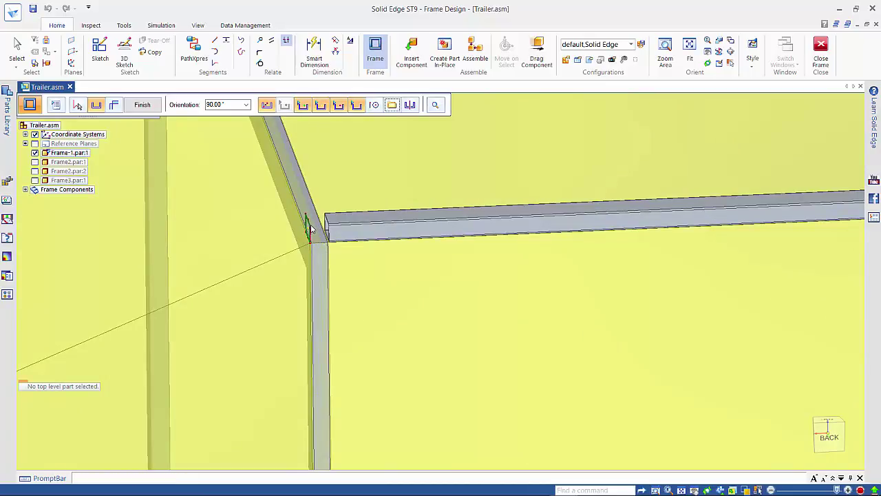
left_click(311, 225)
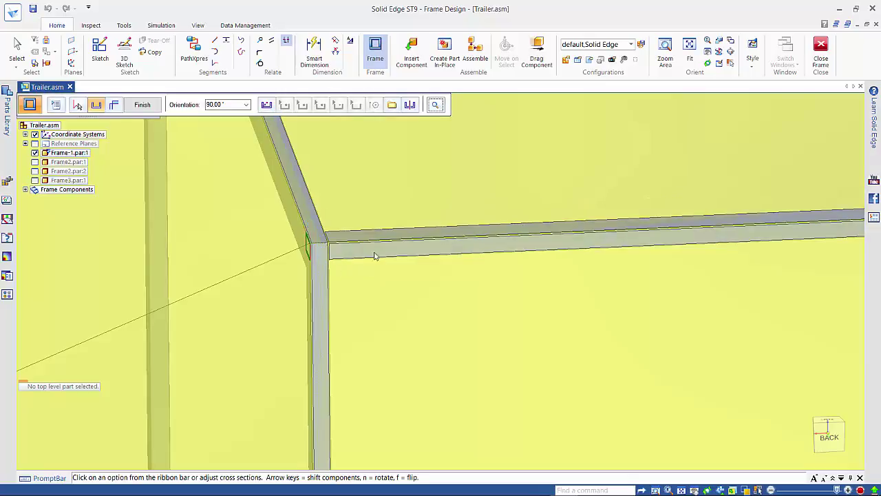
scroll(348, 272, "down", 5)
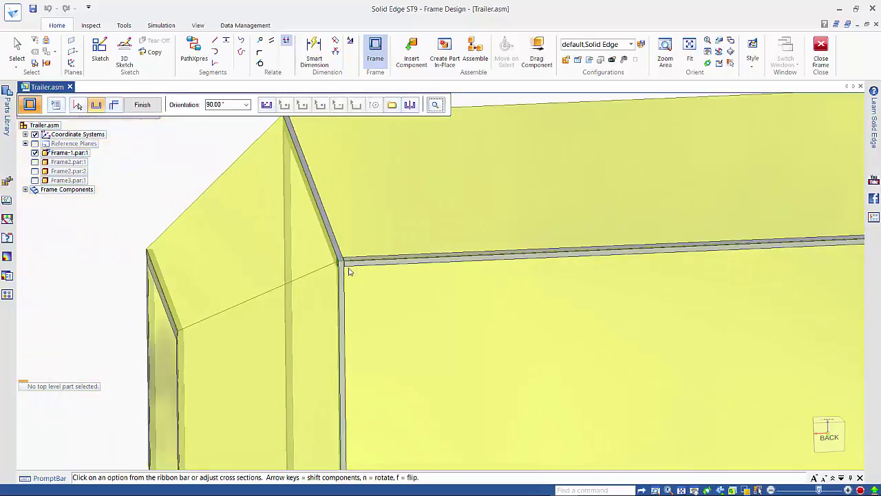
key("Escape")
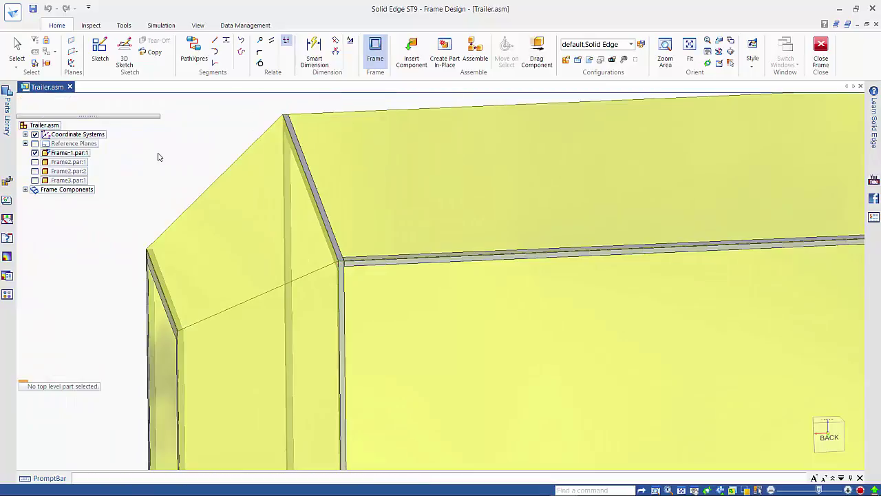
- Place a 50x25RHS tube, Frame_21, along the slanted sketch line across the angled front panel
left_click(241, 308)
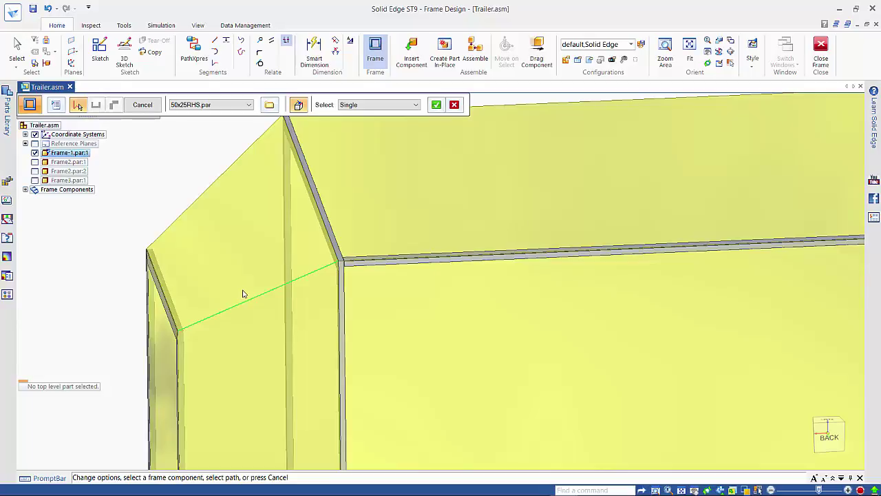
key("Return")
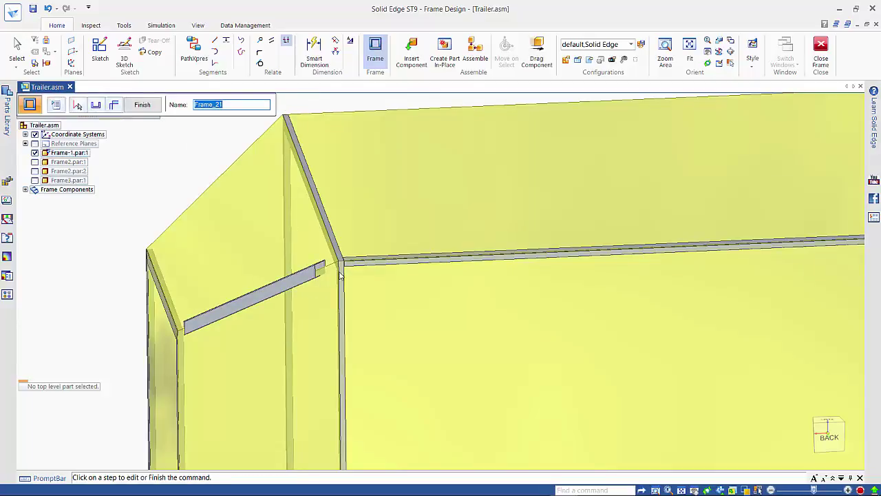
middle_click_drag(347, 269, 374, 286)
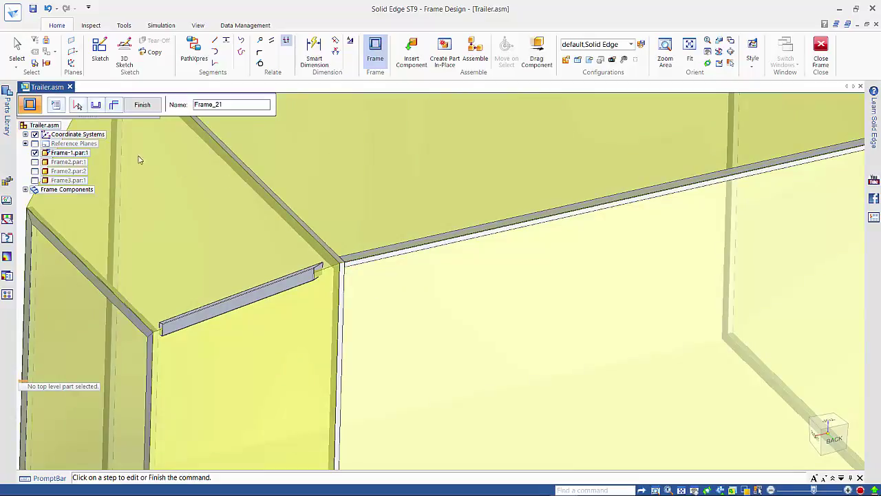
key("Escape")
- Enter 90 as the Frame_21 tube's cross-section orientation
left_click(96, 106)
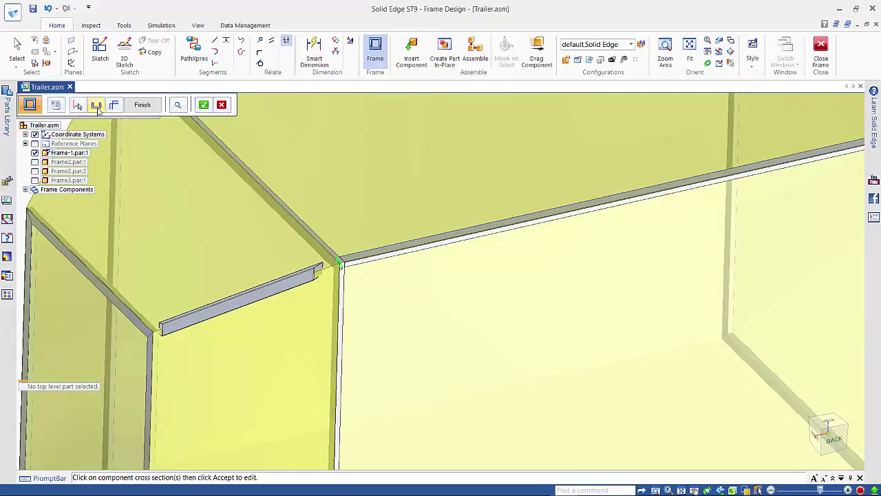
left_click(204, 104)
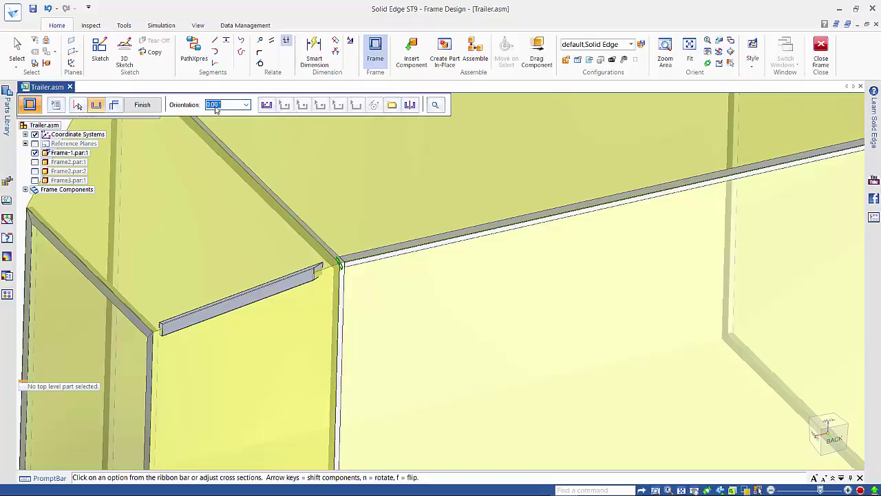
type("90")
key("Tab")
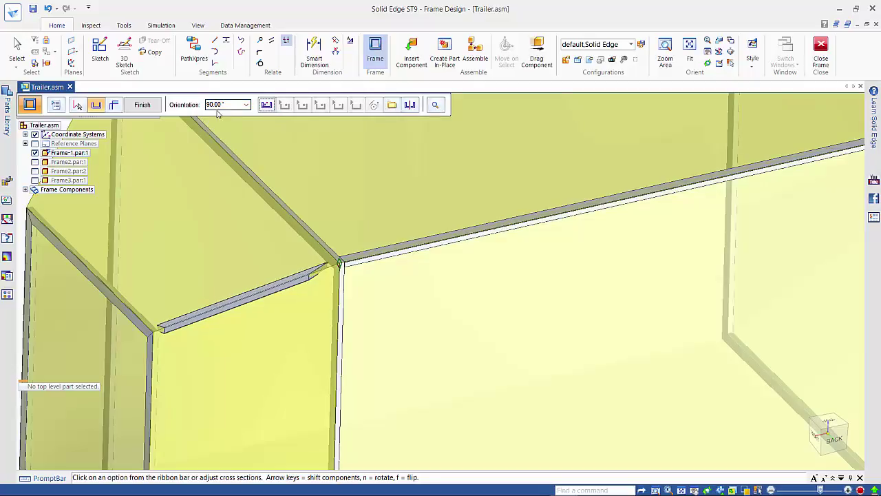
left_click(114, 105)
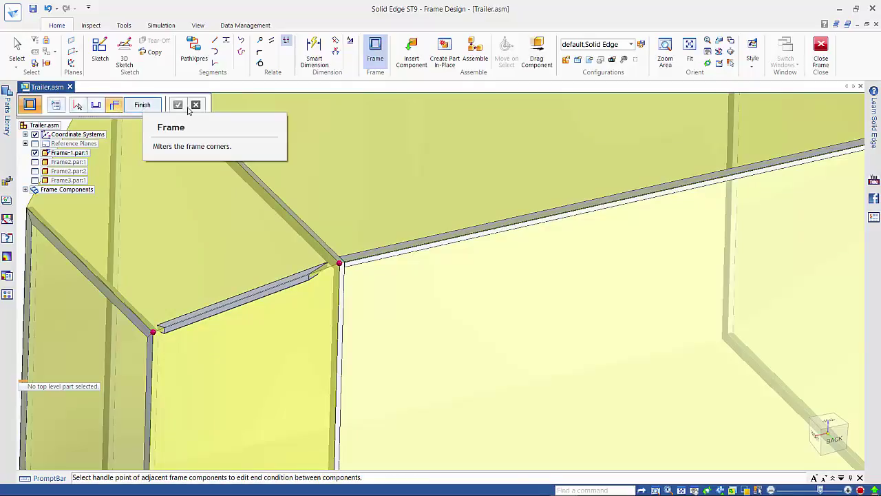
- Hide Frame-1.par:1 and extend the slanted tube's upper end to the 50x25RHS.par:7 tube's plane
left_click(340, 264)
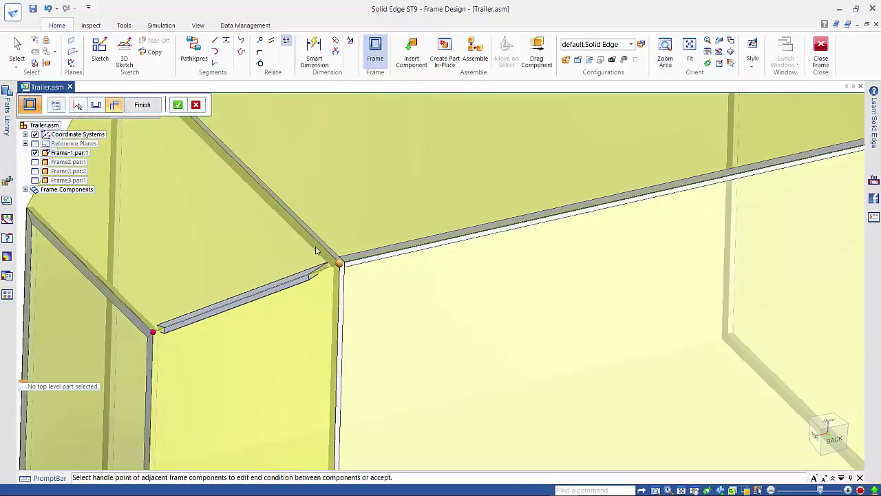
left_click(180, 105)
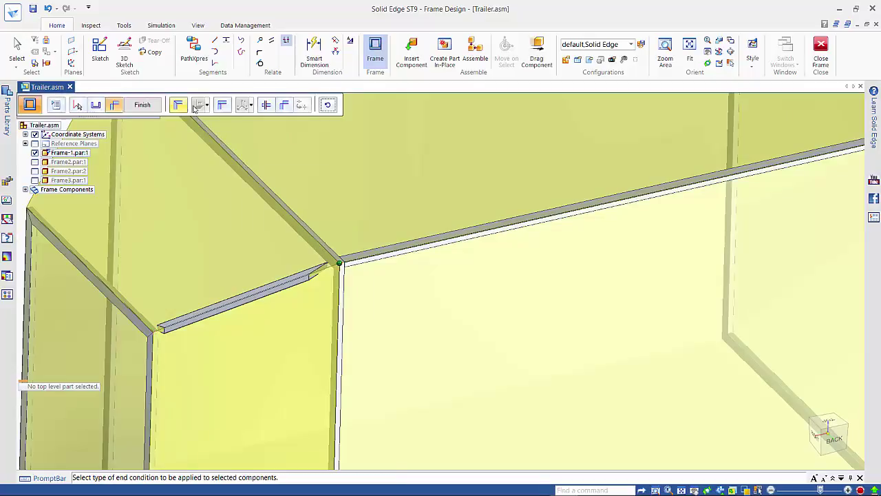
left_click(268, 106)
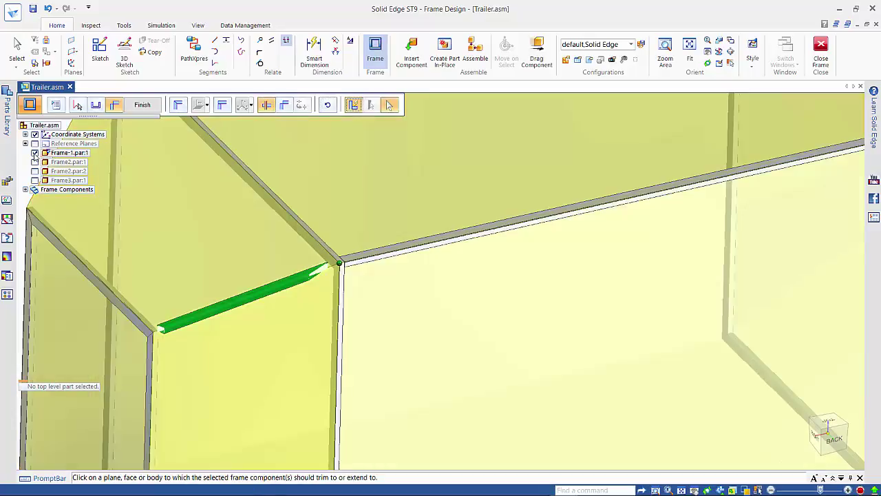
left_click(35, 153)
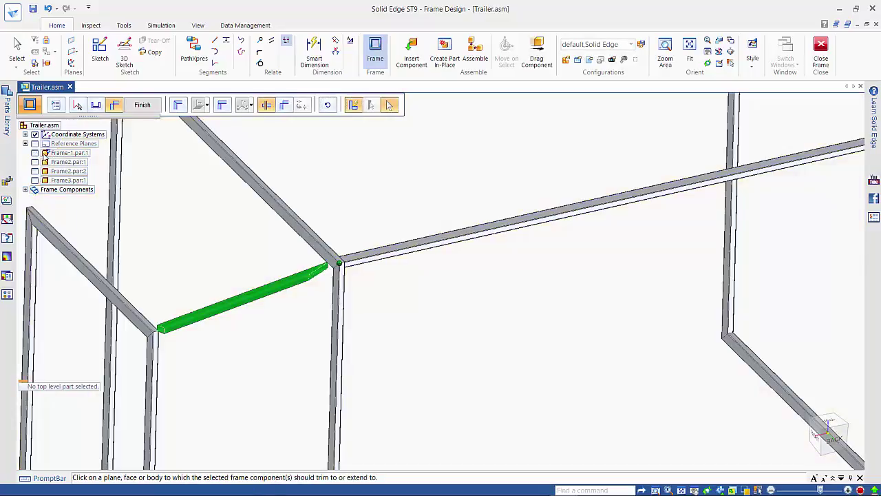
right_click(284, 220)
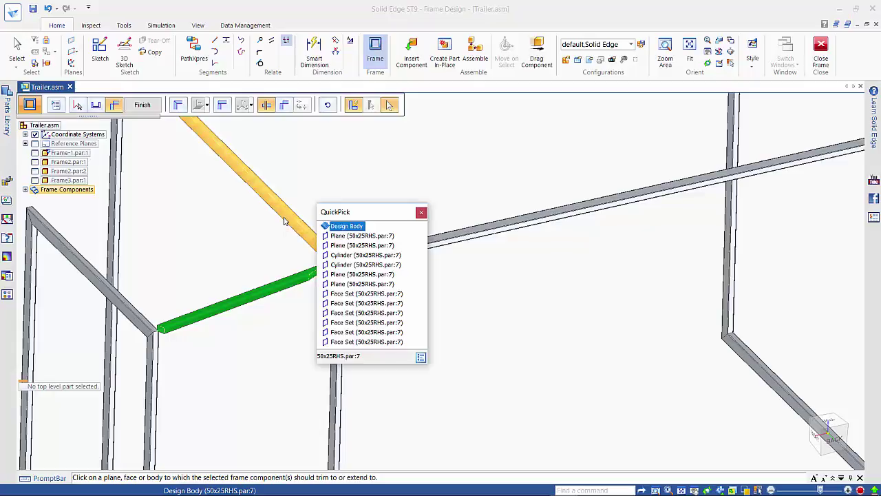
left_click(341, 239)
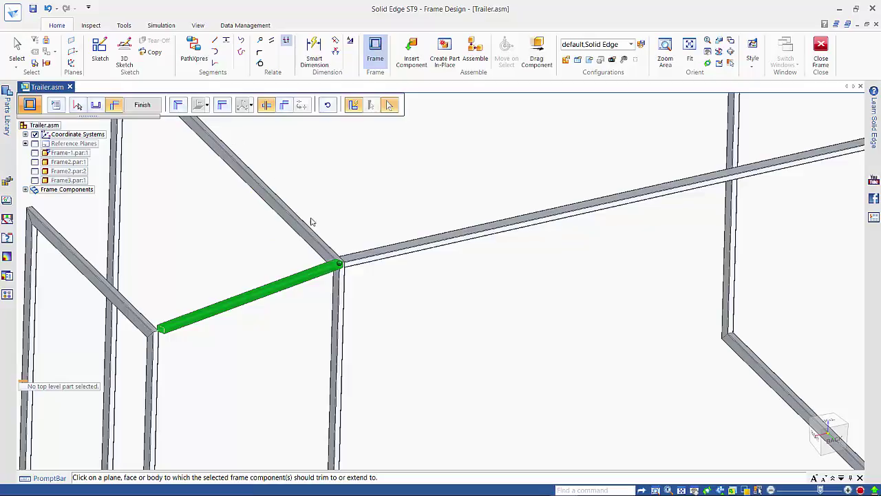
scroll(340, 264, "up", 3)
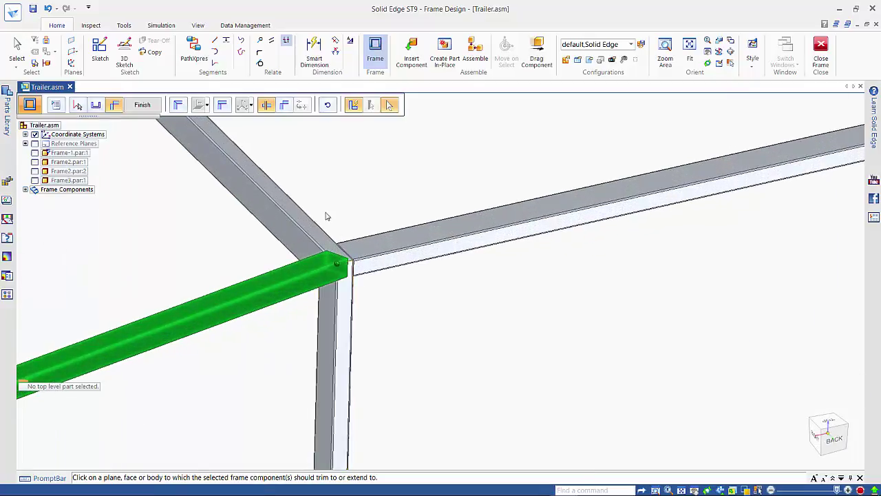
- Move the slanted tube's profile origin to the corner keypoint at its upper joint
left_click(96, 106)
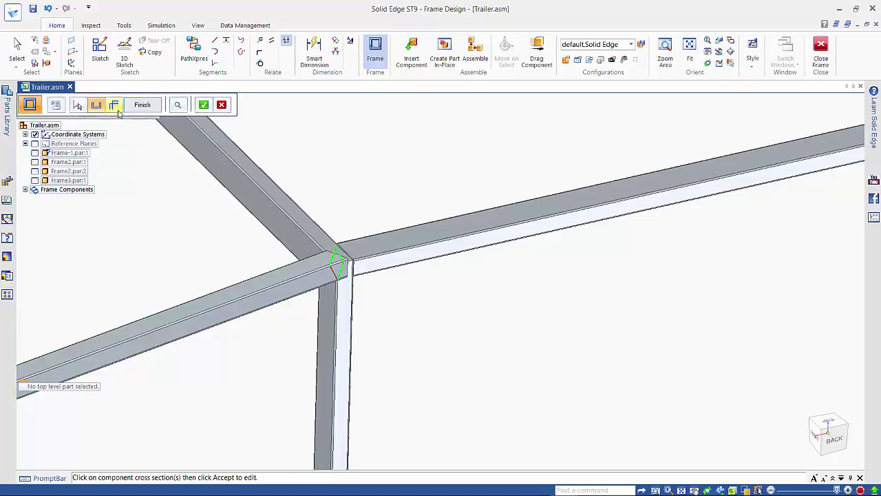
left_click(204, 107)
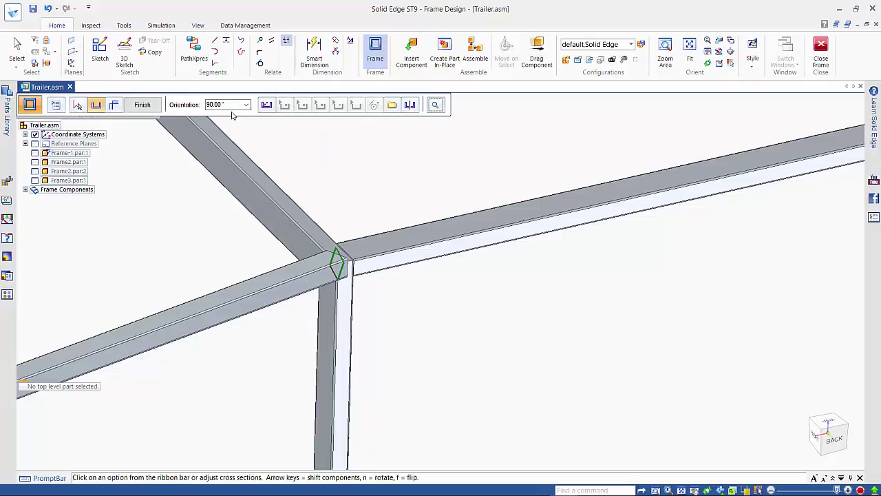
left_click(267, 105)
left_click(347, 264)
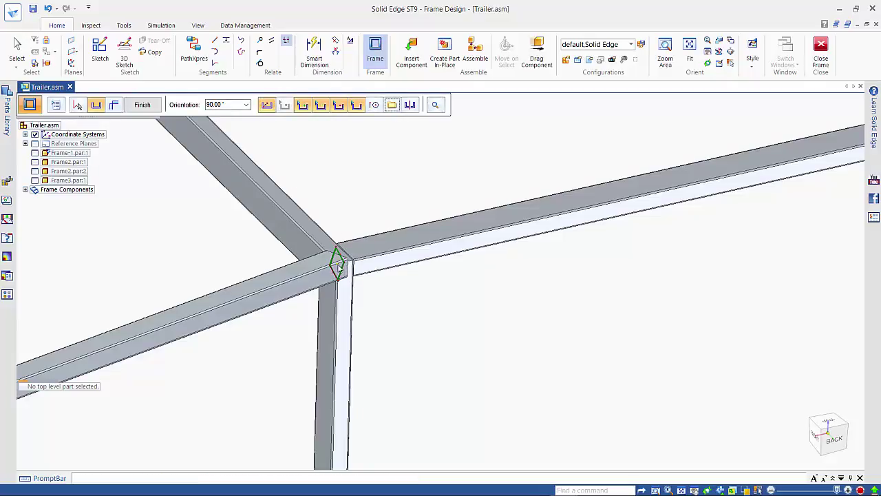
middle_click_drag(339, 267, 365, 271)
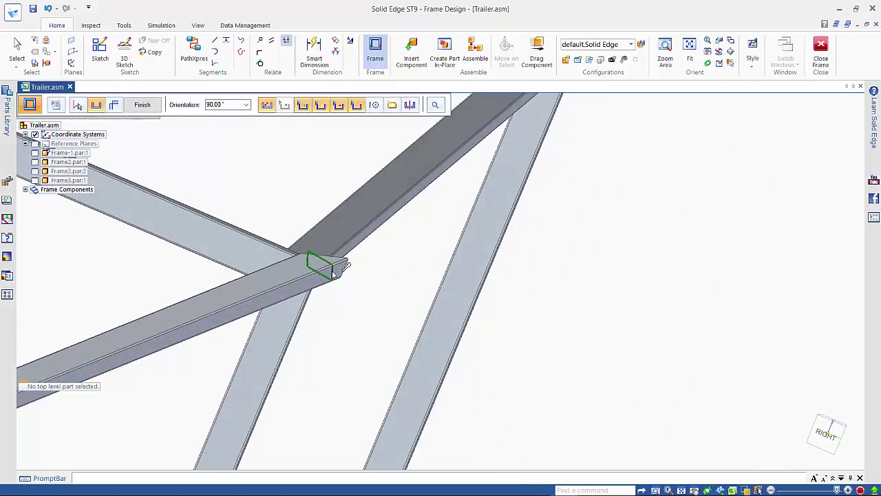
right_click(333, 274)
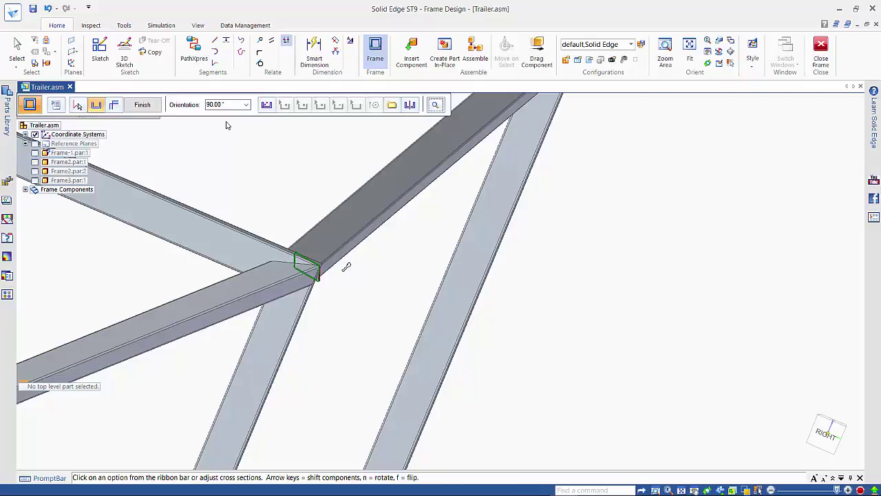
- Measure the angle between the slanted tube's edge and the sloped tube's edge: 17.64°
left_click(92, 26)
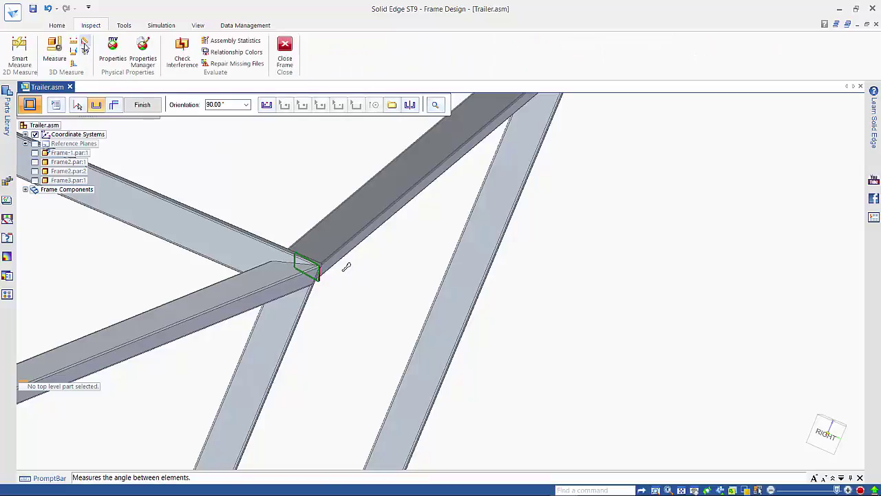
left_click(84, 45)
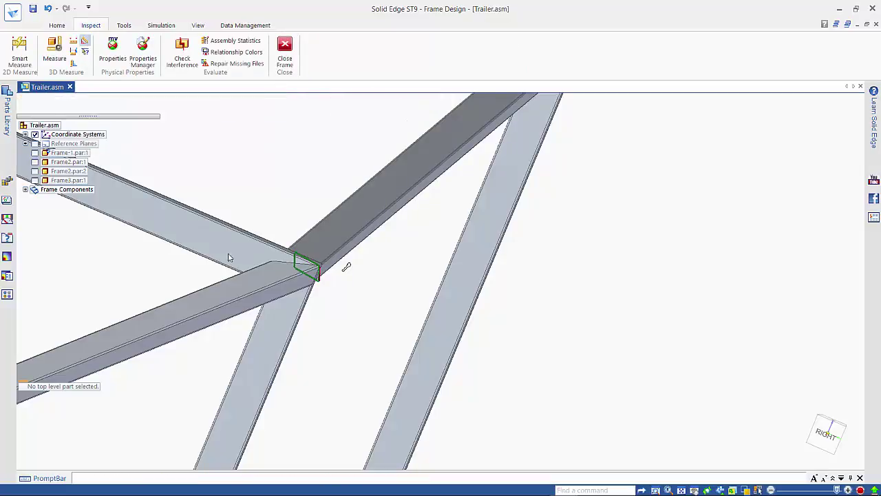
left_click(278, 251)
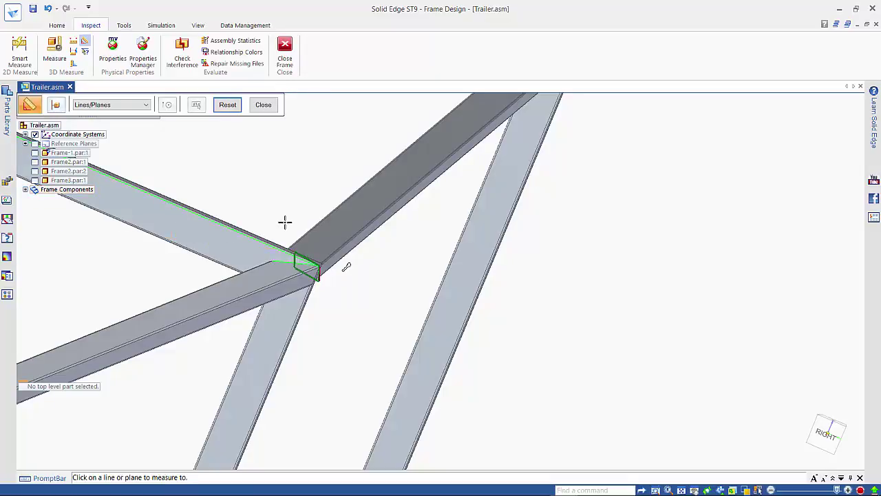
left_click(285, 222)
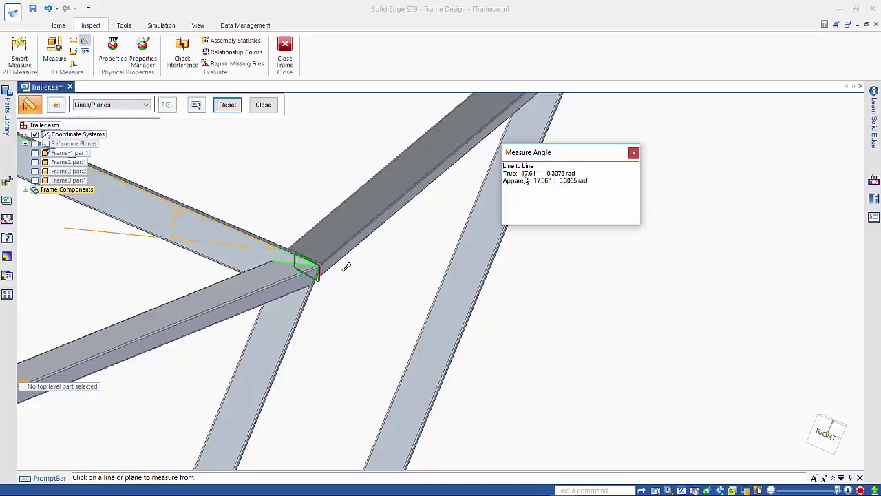
left_click(635, 153)
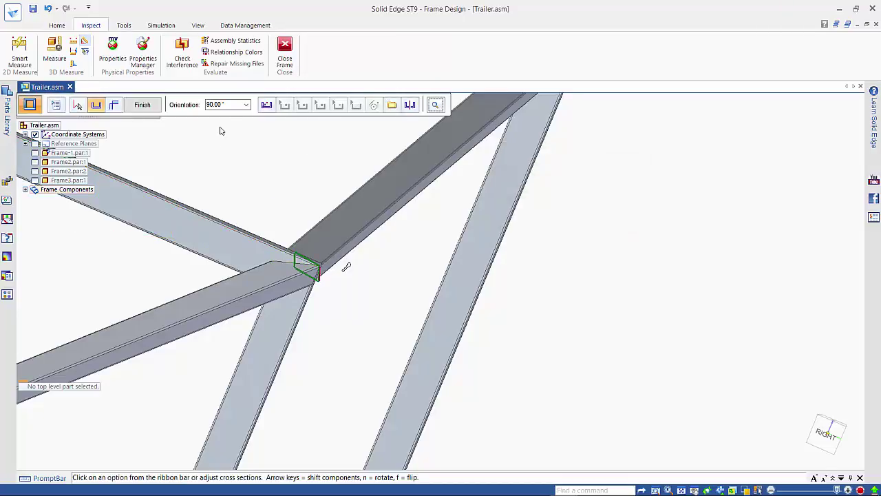
- Enter 90-17.64 as the slanted tube's profile orientation, giving 72.36°, and check the result
left_click(232, 108)
type("90")
key("Return")
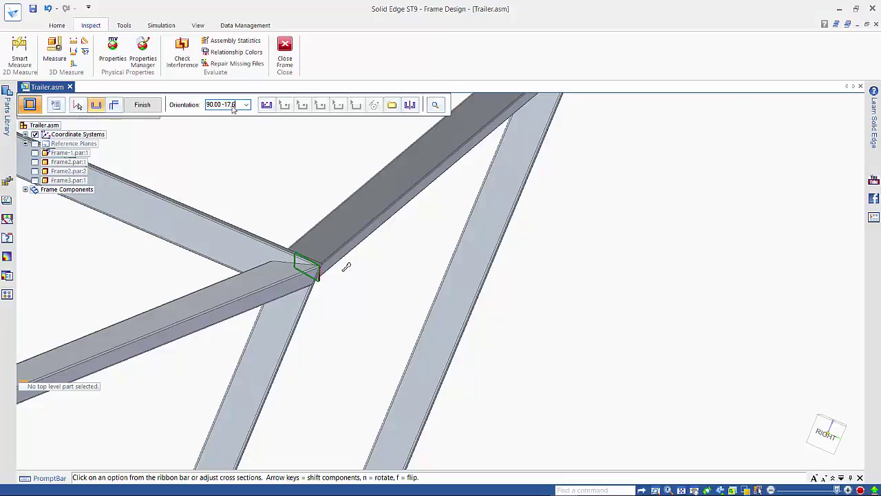
type("-17.64")
key("Return")
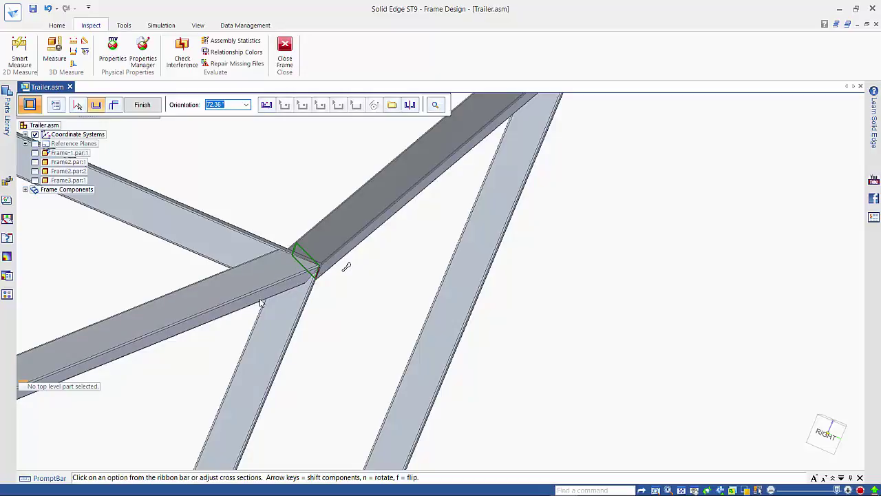
scroll(261, 303, "down", 4)
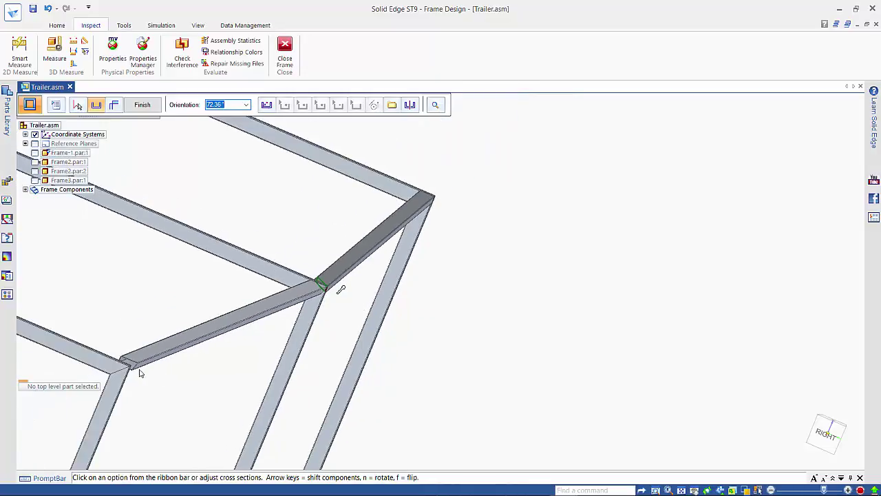
middle_click_drag(139, 373, 393, 304)
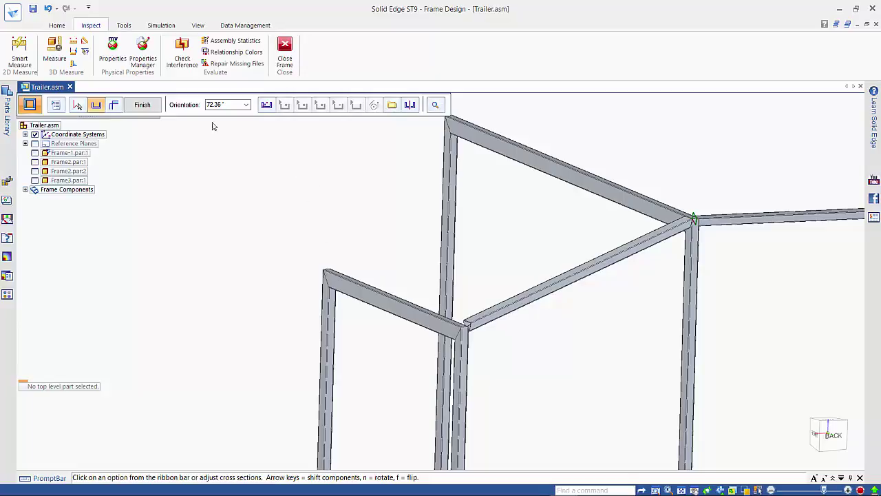
- Trim the slanted tube's lower end against the face of the upright 50x25RHS.par:11 tube
left_click(139, 105)
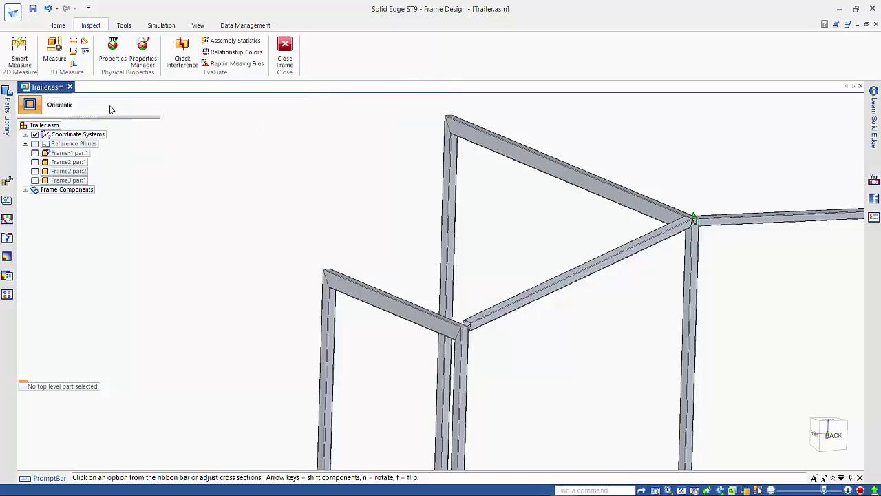
left_click(457, 331)
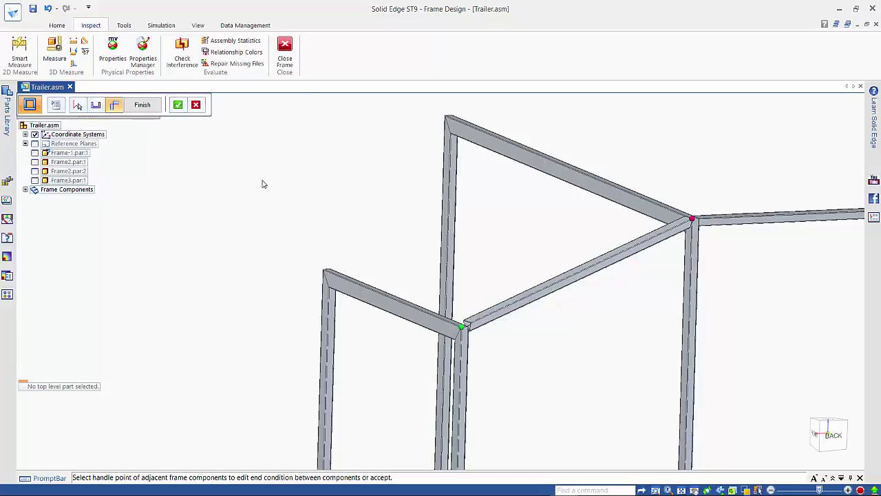
left_click(179, 107)
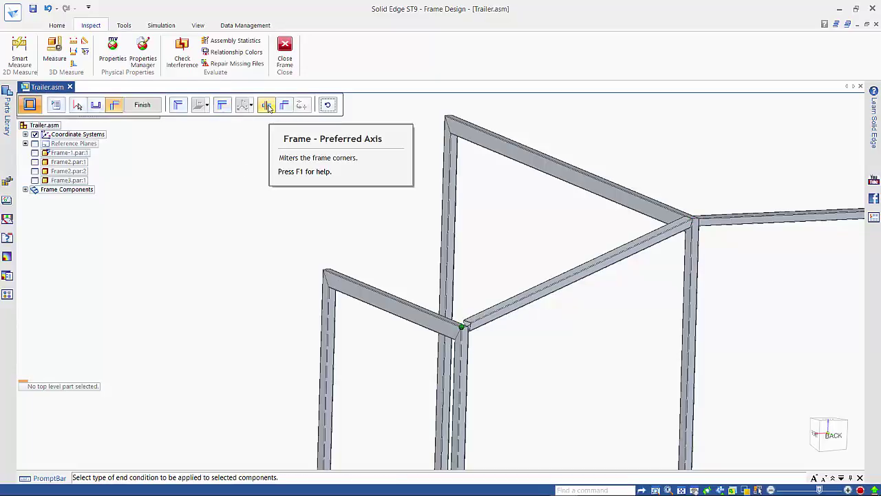
left_click(267, 105)
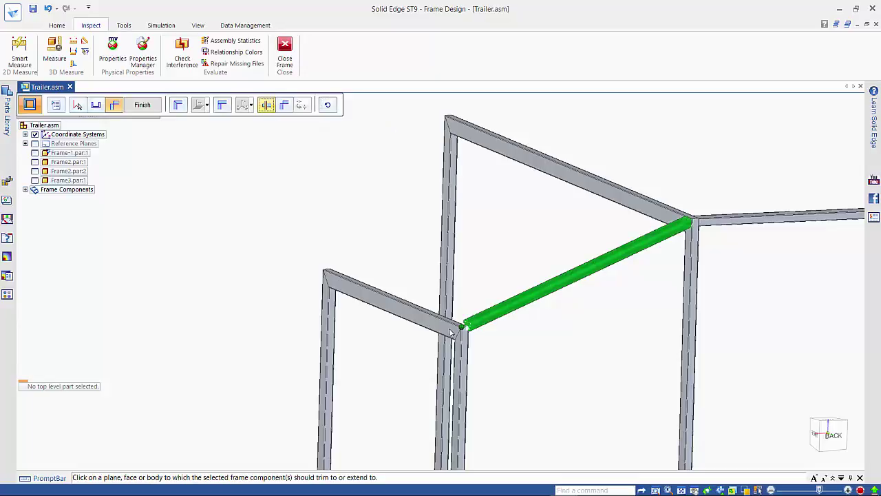
mouse_move(451, 333)
middle_mouse_down()
mouse_move(387, 313)
mouse_move(444, 329)
middle_mouse_up()
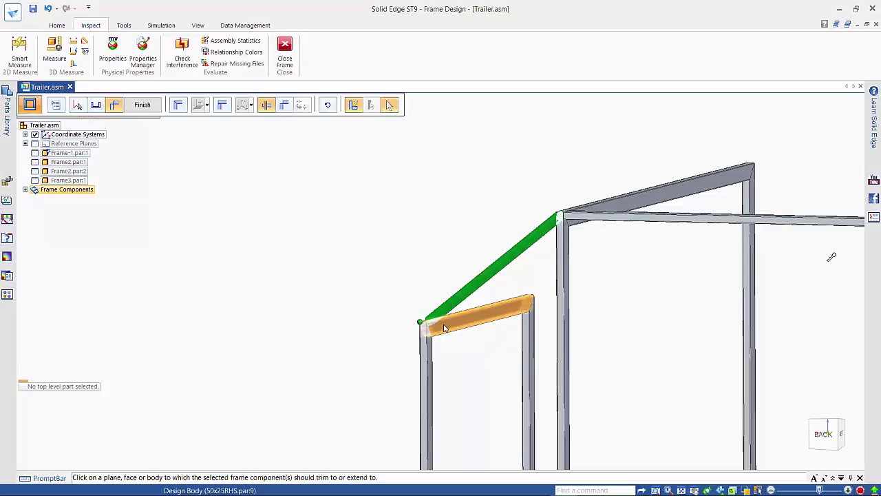
right_click(444, 328)
left_click(500, 345)
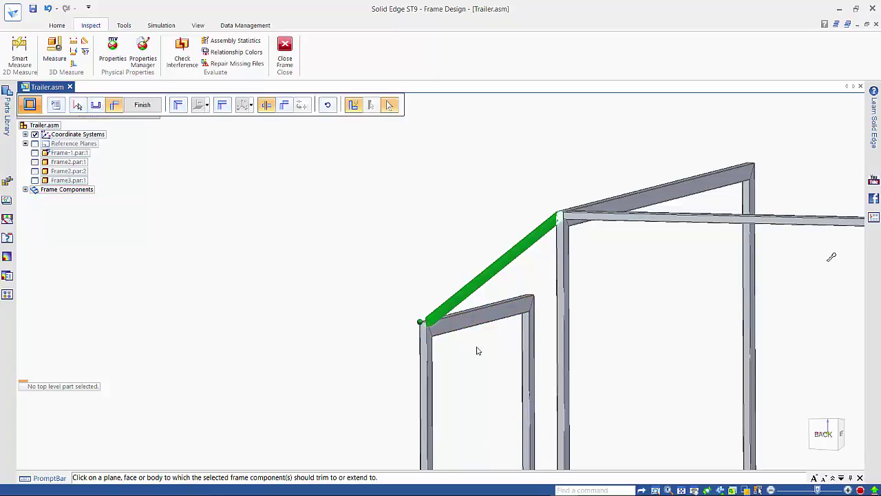
middle_click_drag(419, 324, 461, 336)
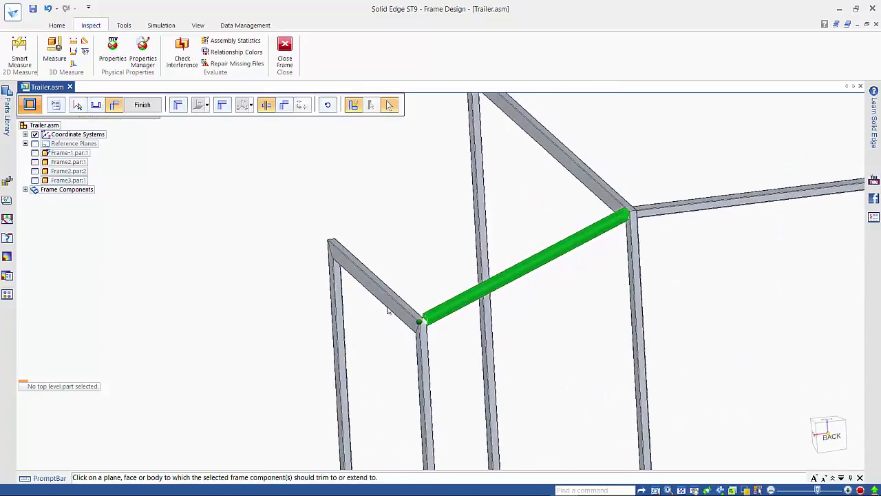
scroll(427, 324, "up", 6)
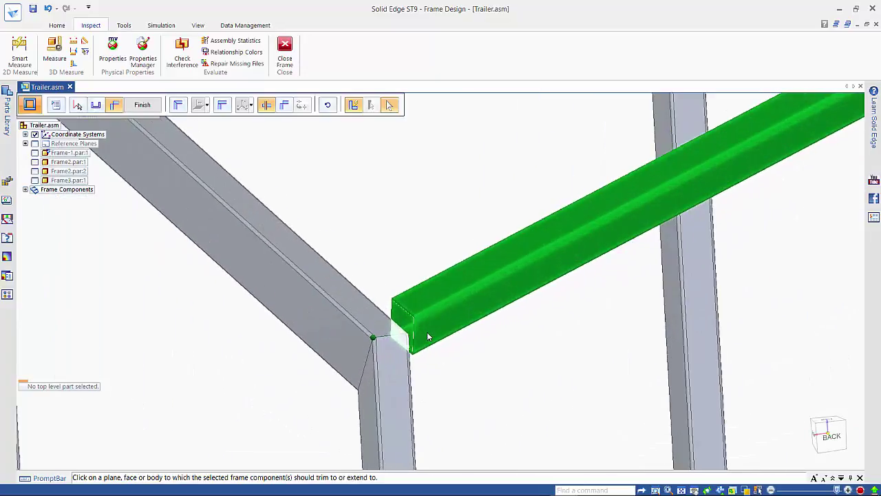
mouse_move(387, 346)
middle_mouse_down()
mouse_move(442, 319)
mouse_move(449, 326)
mouse_move(451, 338)
mouse_move(374, 367)
mouse_move(378, 342)
middle_mouse_up()
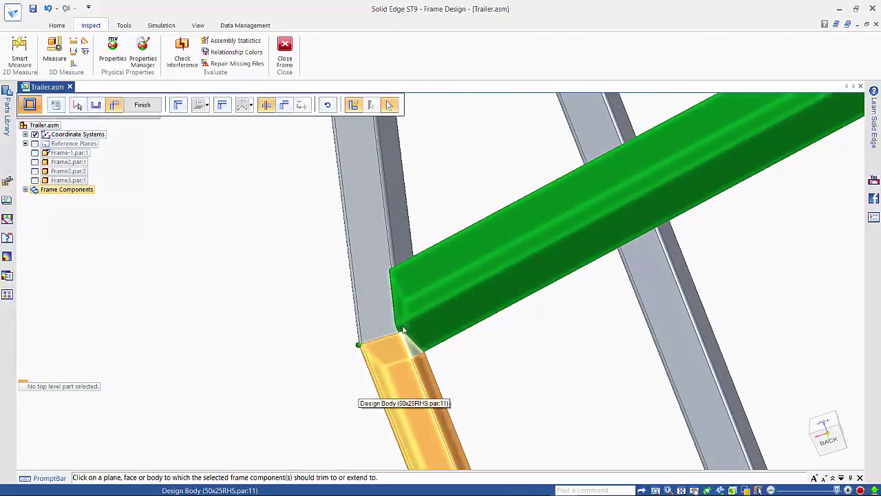
left_click(360, 347)
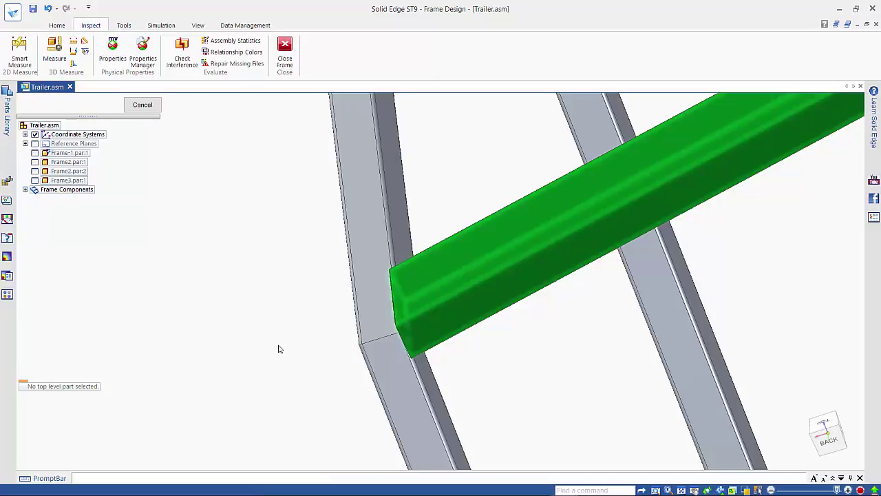
scroll(279, 349, "down", 2)
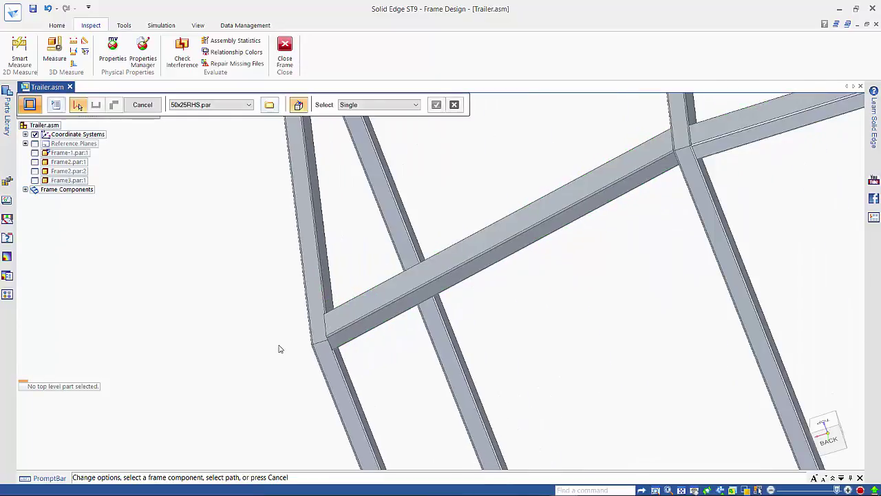
- Exit the Frame command with the Home tab's Select tool, back to normal selection
mouse_move(274, 338)
middle_mouse_down()
mouse_move(244, 310)
mouse_move(289, 318)
middle_mouse_up()
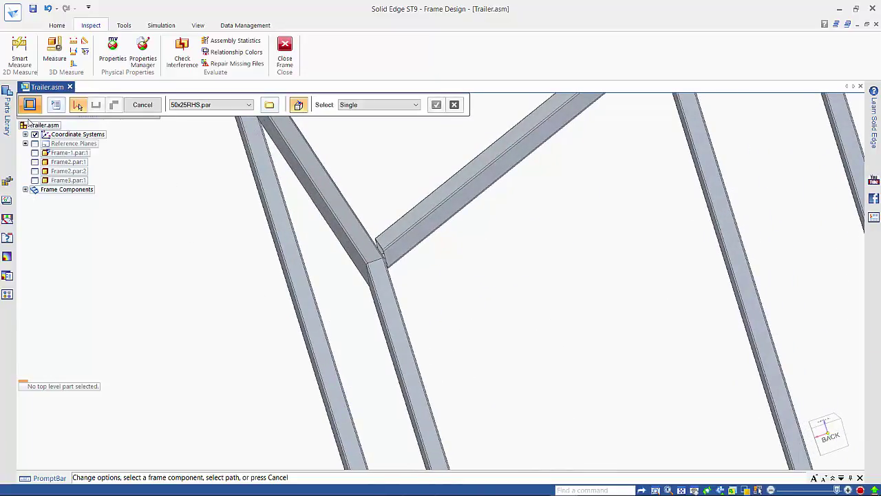
left_click(54, 26)
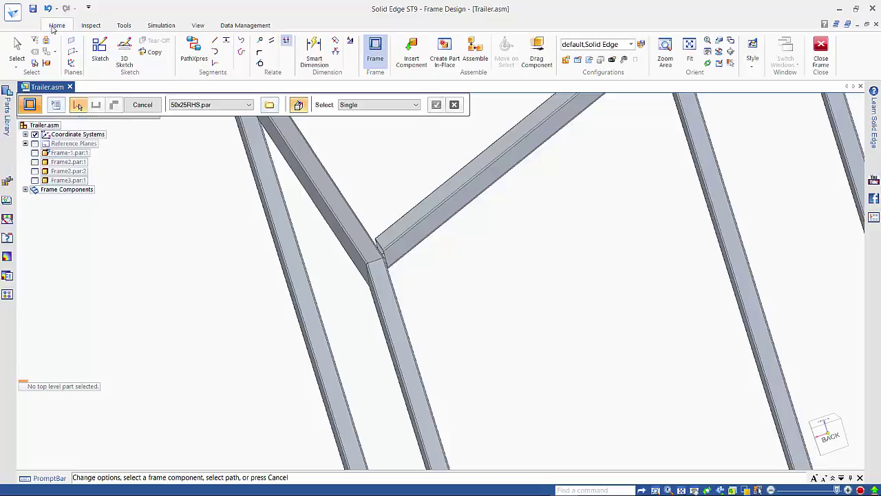
left_click(18, 49)
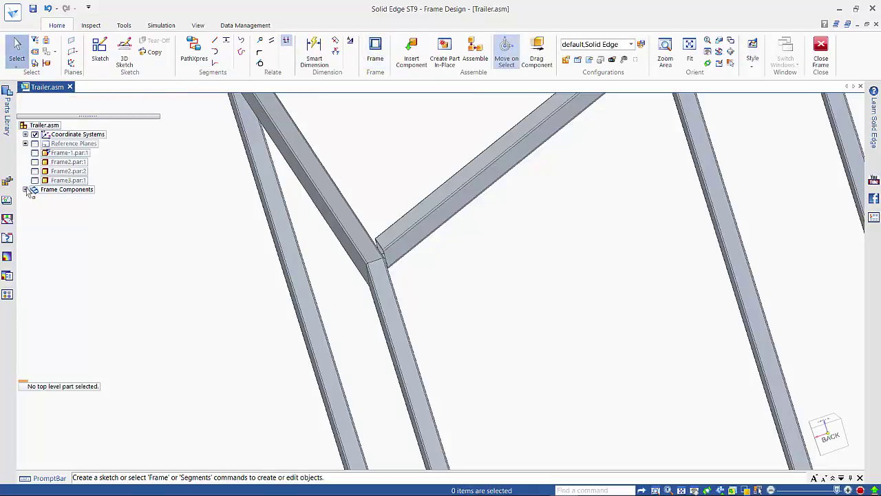
- Redefine Frame_18's profile origin so its corner snaps to the joint's corner keypoint
left_click(26, 189)
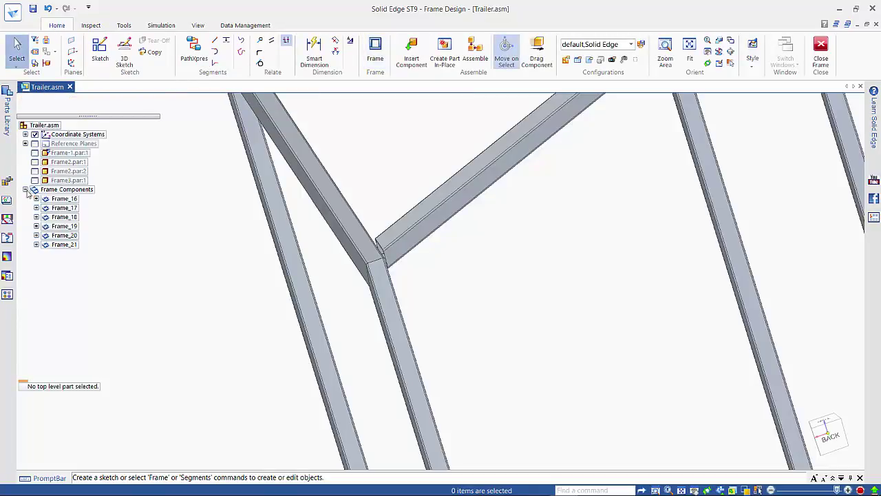
left_click(50, 218)
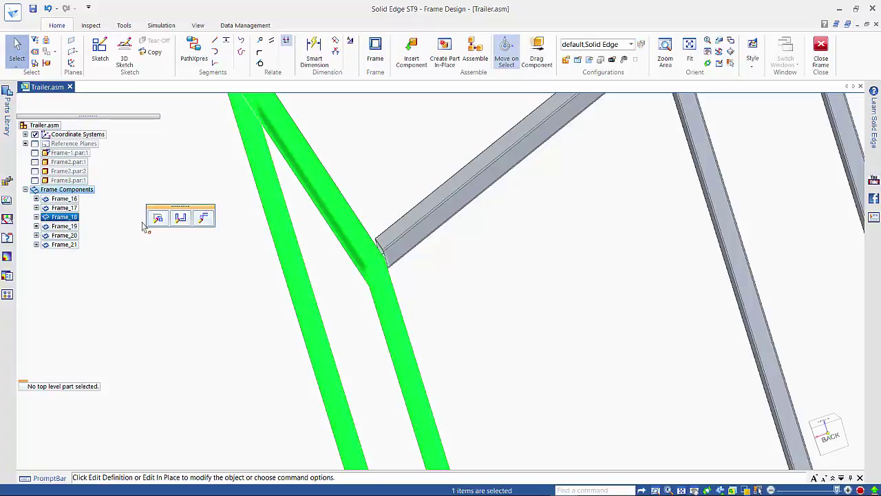
left_click(179, 218)
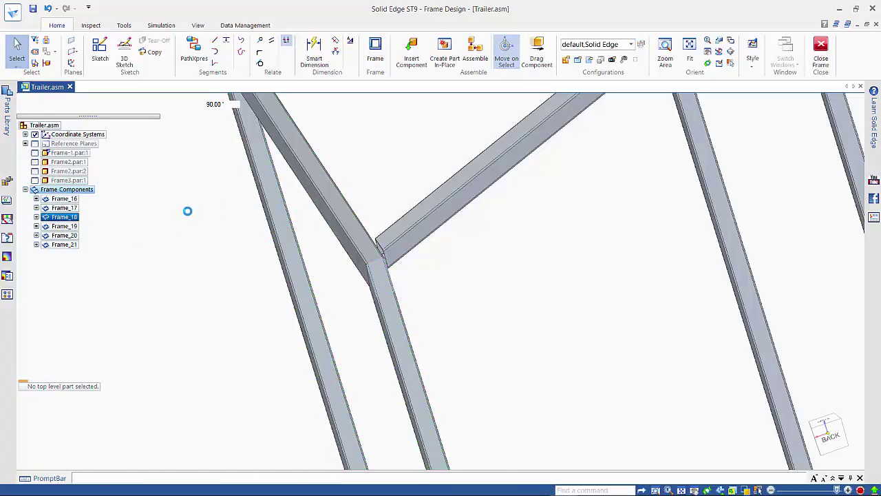
left_click(268, 107)
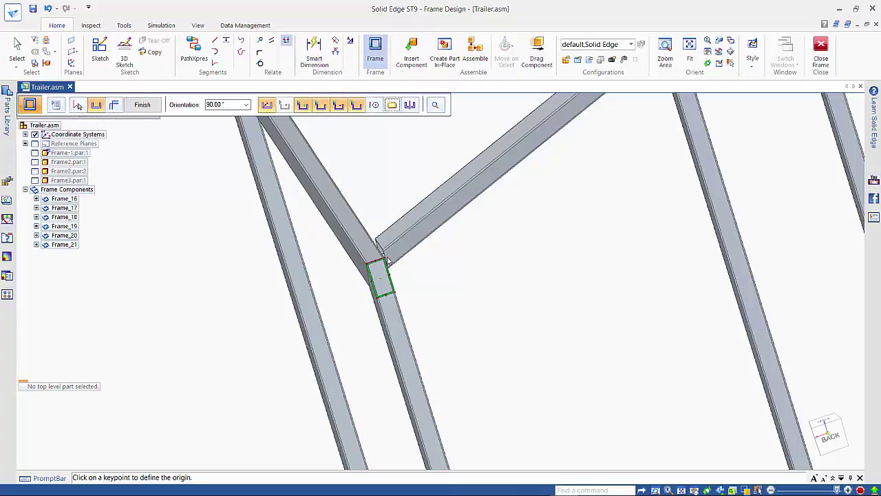
left_click(384, 262)
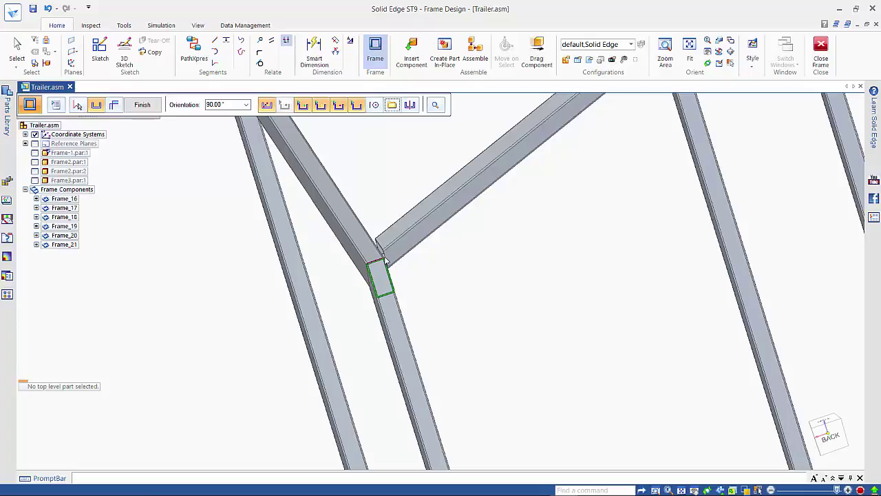
left_click(385, 261)
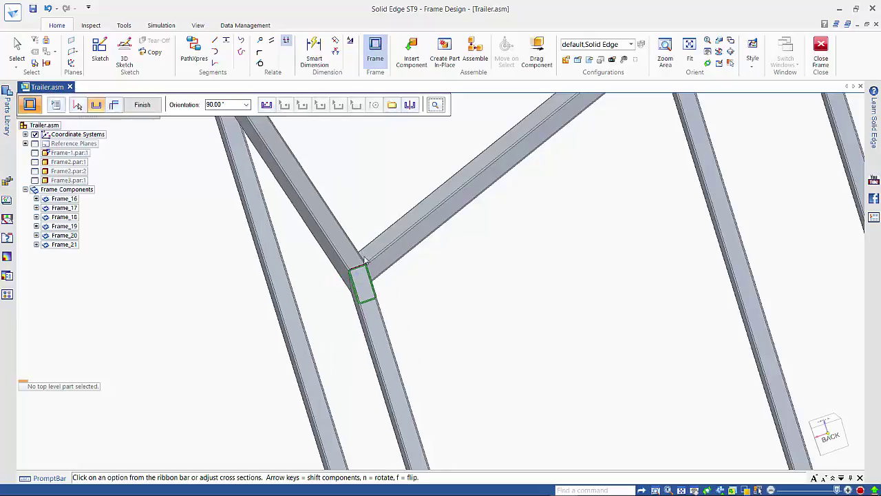
middle_click_drag(368, 268, 395, 254)
scroll(395, 255, "down", 5)
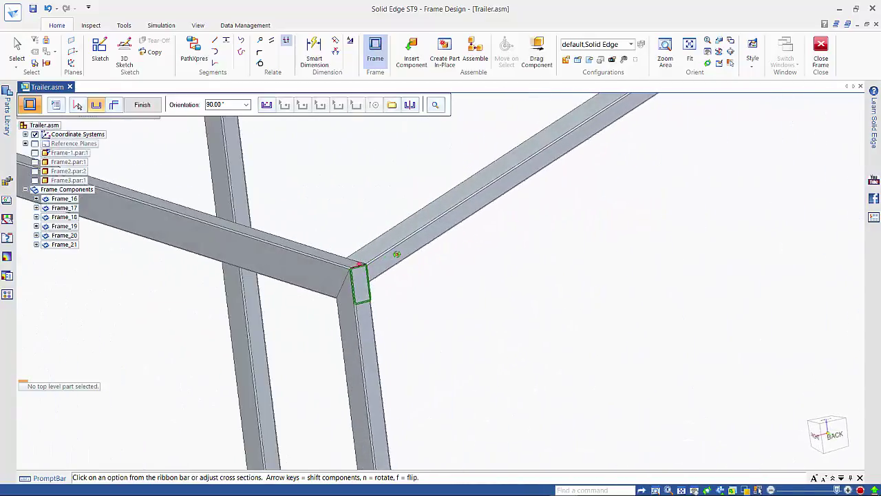
scroll(462, 249, "down", 2)
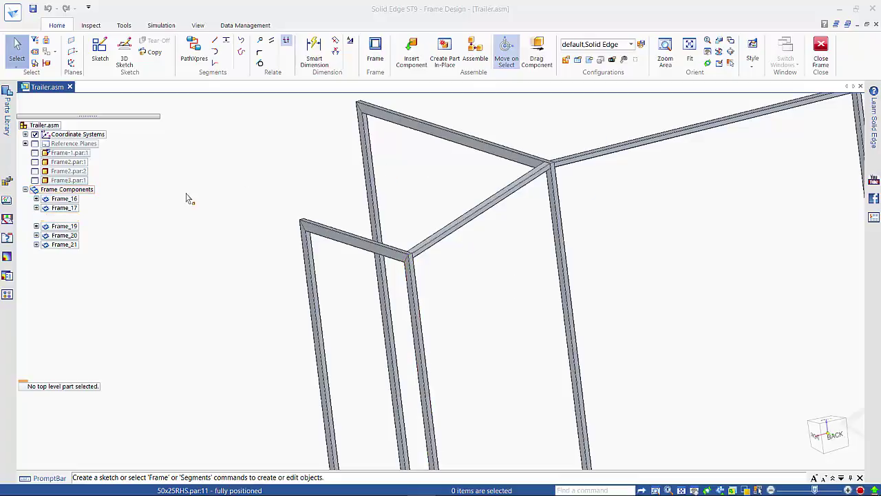
- Show Frame-1.par:1 in the assembly and open it in its own part window
left_click(34, 153)
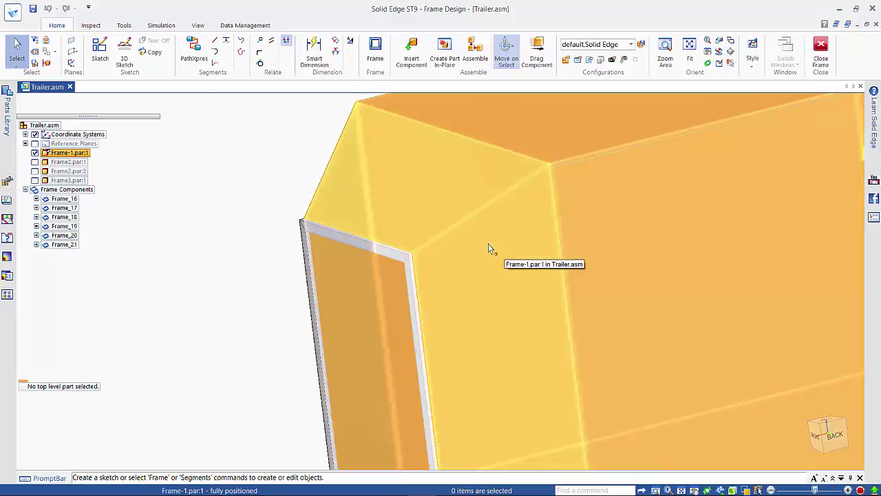
left_click(490, 248)
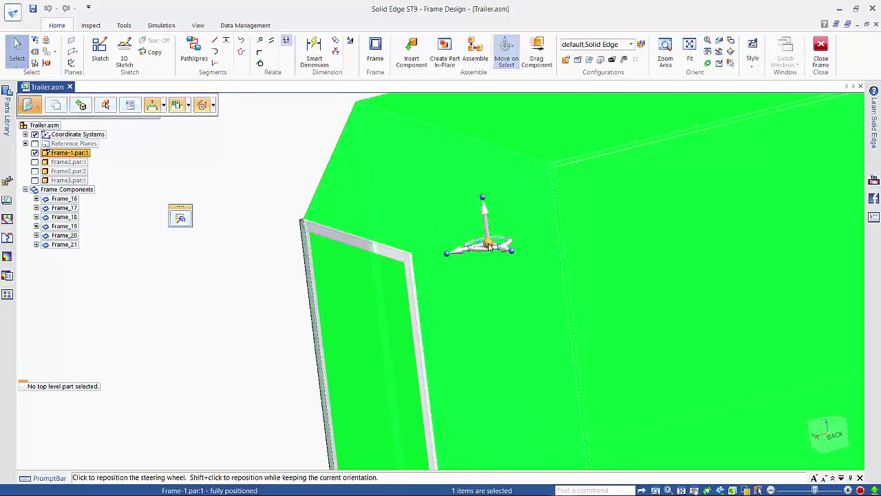
right_click(490, 246)
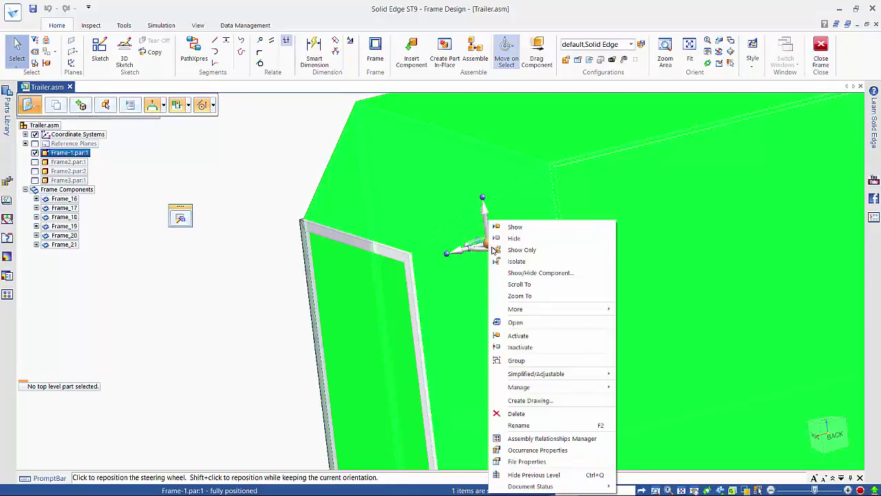
left_click(520, 327)
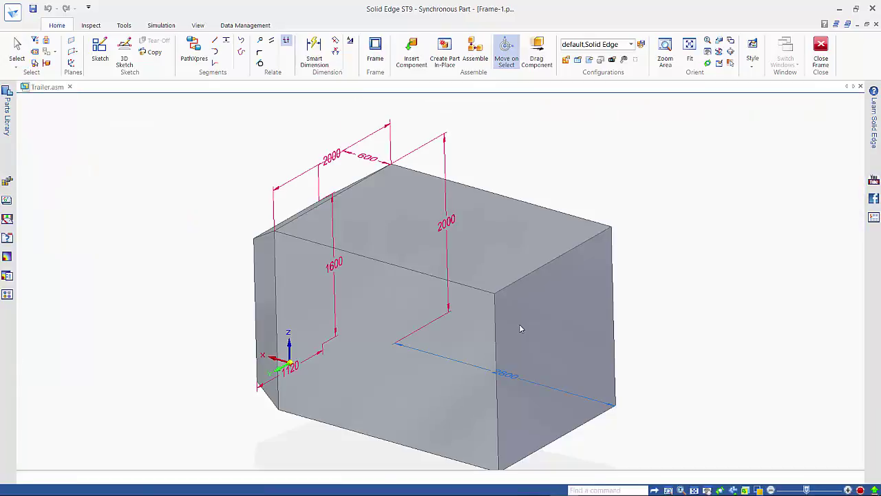
- Change Frame-1's 2800 mm length dimension to 2800-25, giving 2775 mm
left_click(511, 386)
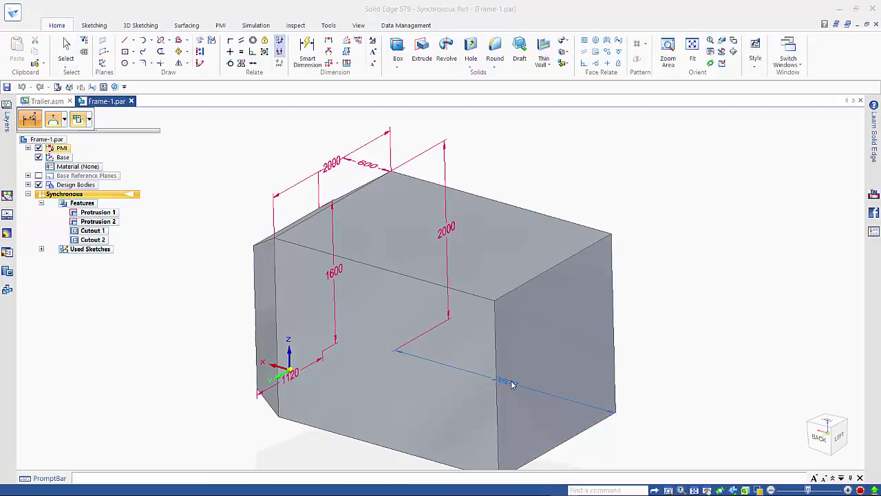
left_click(511, 386)
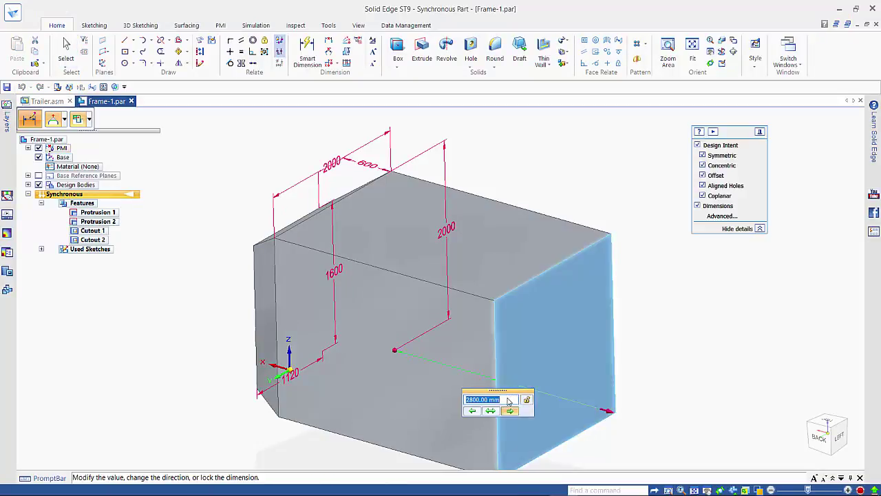
left_click(474, 412)
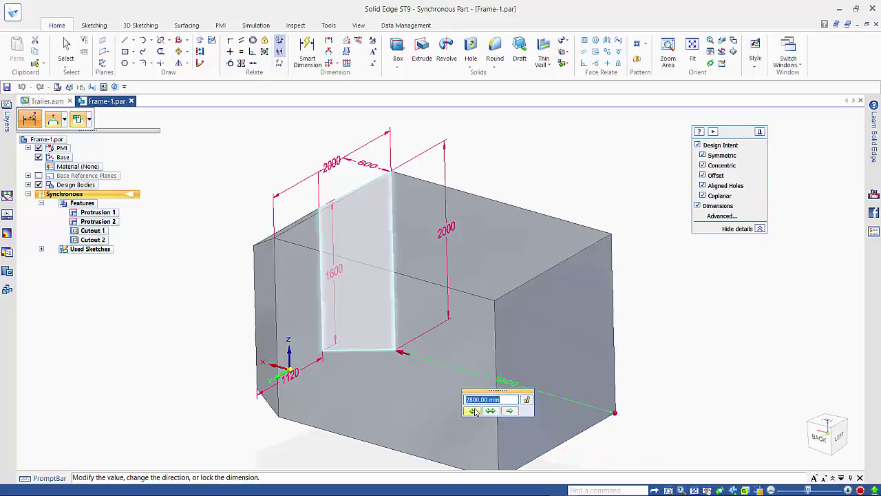
left_click(497, 400)
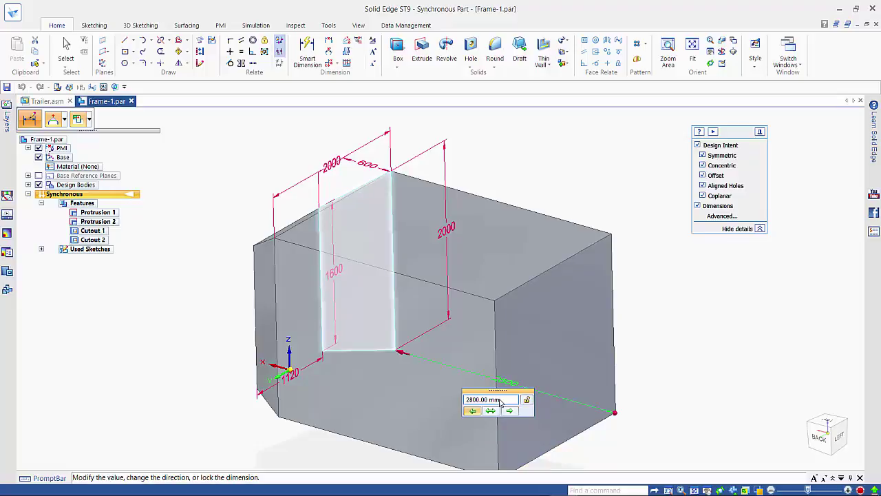
double_click(497, 402)
left_click(496, 404)
left_click_drag(494, 403, 504, 404)
type("-")
key("Return")
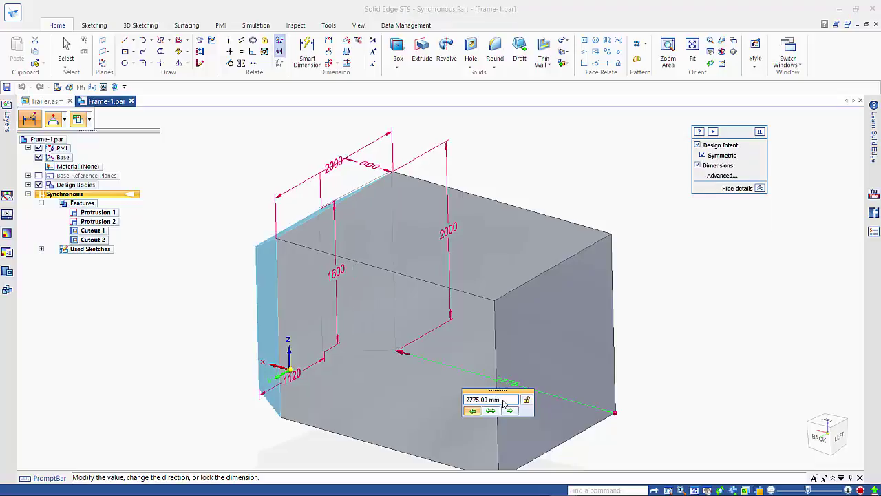
key("Escape")
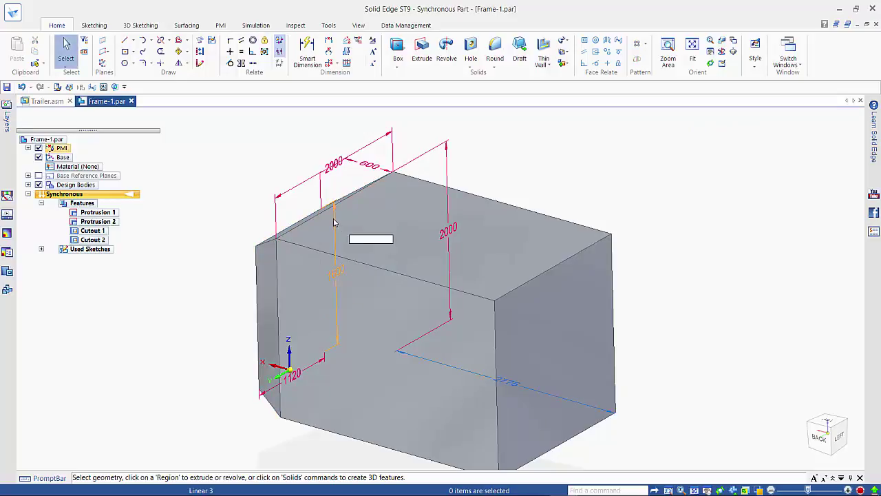
- Save Frame-1, then in Trailer.asm display Frame3.par:1 inside the regenerated tube frame
left_click(7, 86)
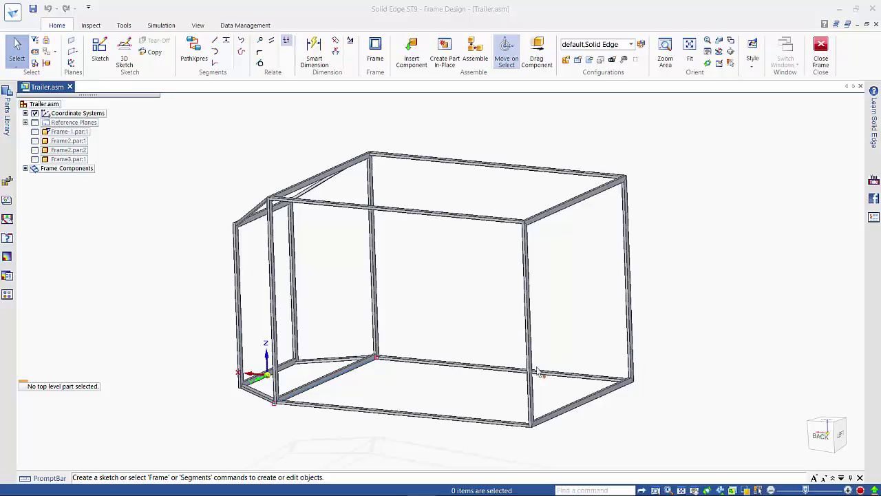
left_click(484, 367)
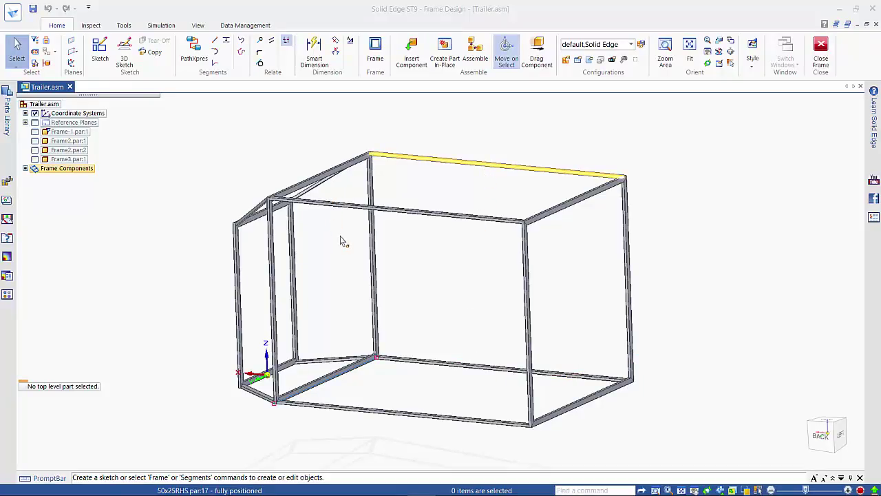
middle_click_drag(342, 240, 349, 258)
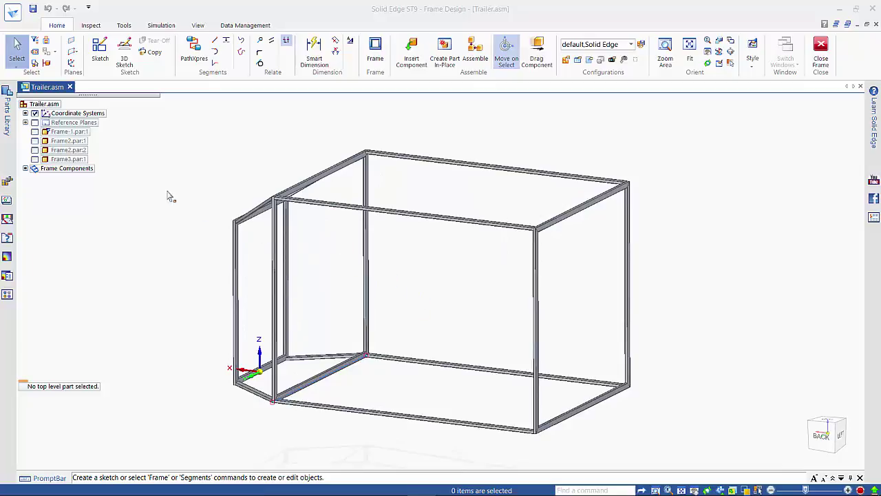
left_click(34, 159)
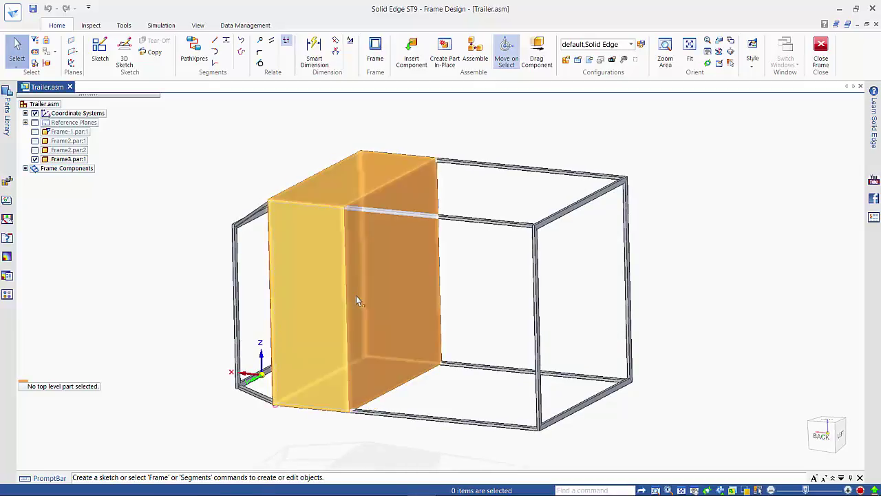
- Frame the Frame3 panel's top, right, bottom and left edges with 50x25RHS tubes
left_click(378, 53)
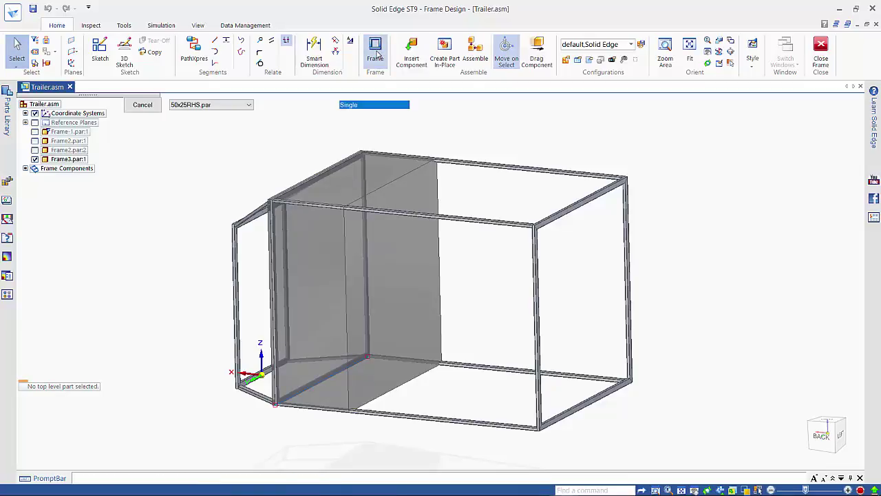
left_click(390, 188)
left_click(438, 200)
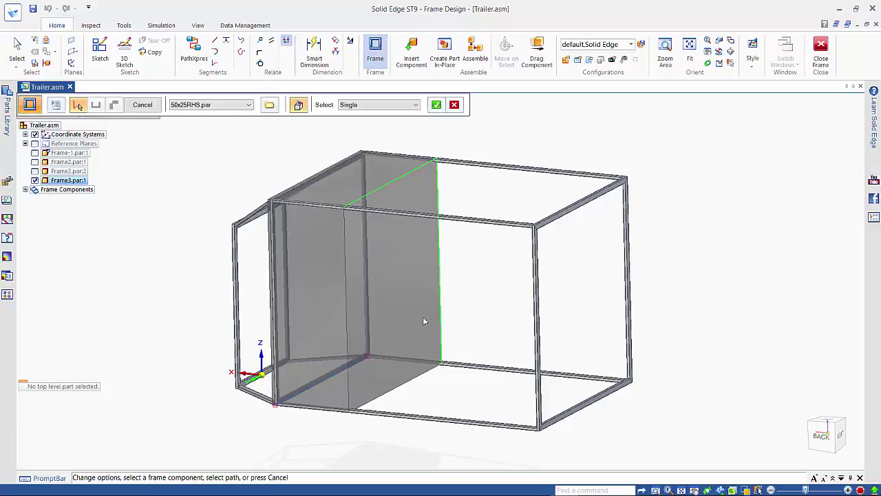
left_click(415, 378)
left_click(348, 324)
left_click(436, 105)
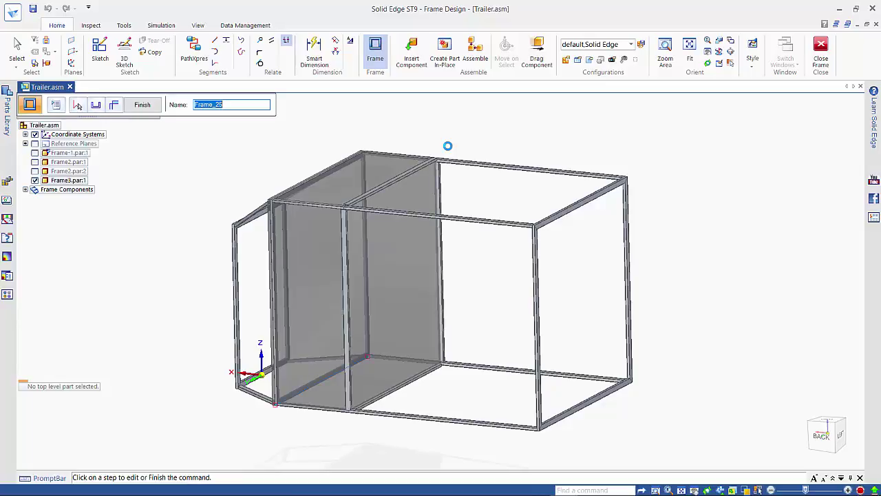
scroll(448, 146, "up", 5)
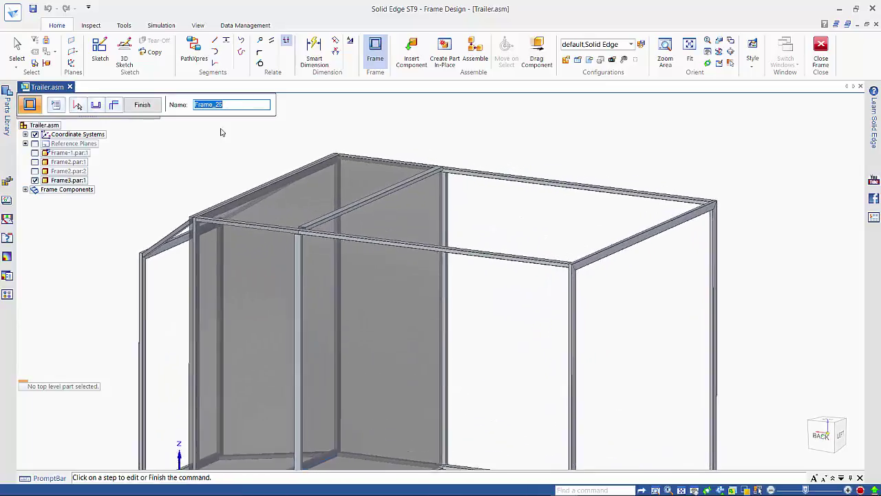
left_click(142, 104)
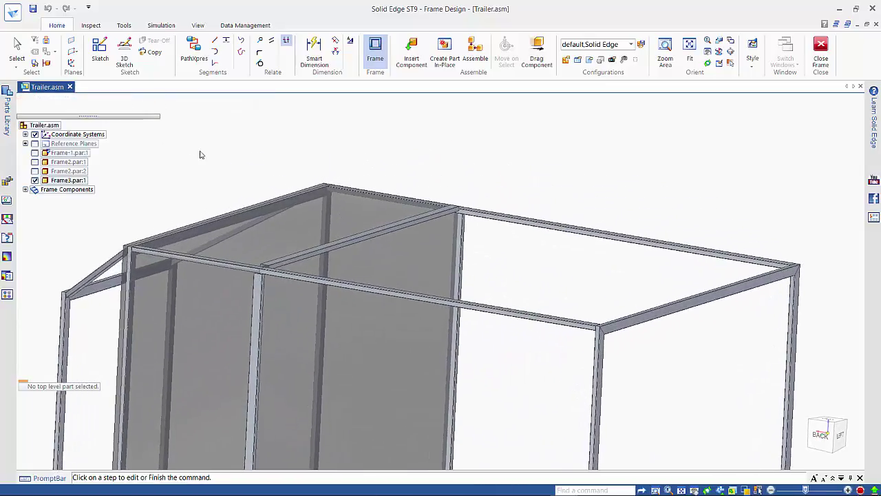
- Re-anchor Frame_25's tube cross-section origin on the corner vertex so the upright sits flush
scroll(400, 233, "up", 3)
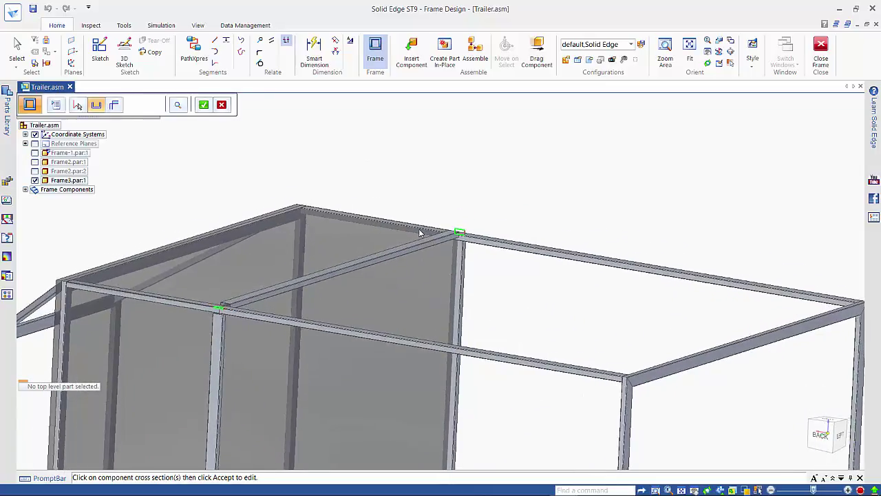
scroll(421, 232, "down", 2)
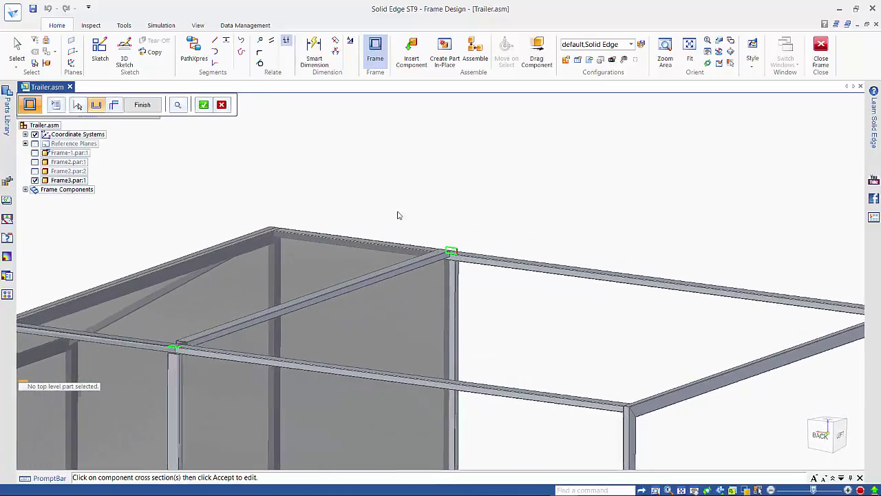
left_click(204, 105)
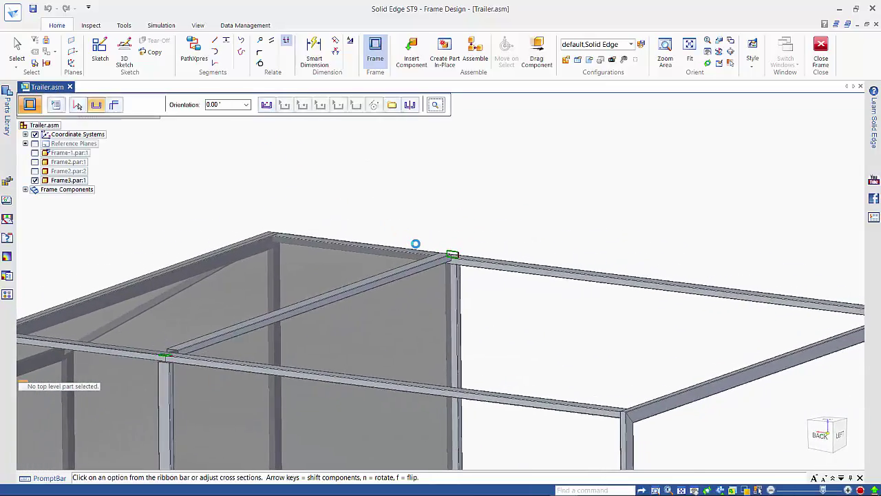
left_click(267, 105)
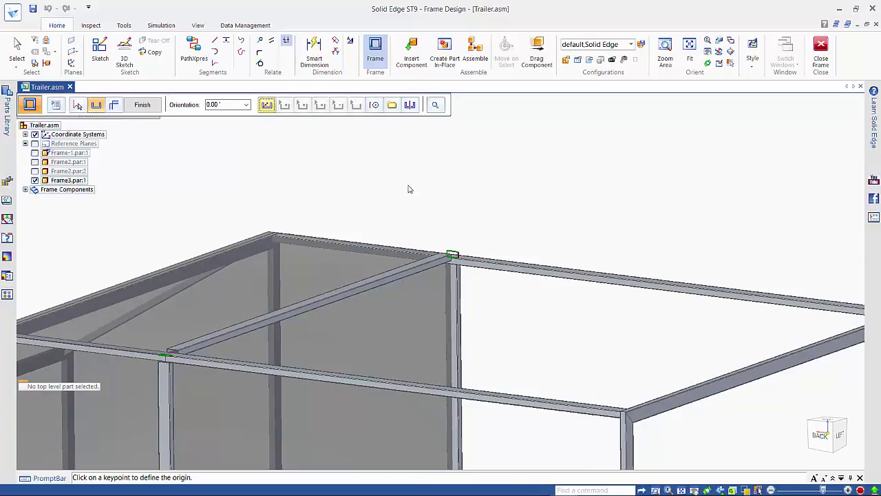
scroll(428, 210, "up", 2)
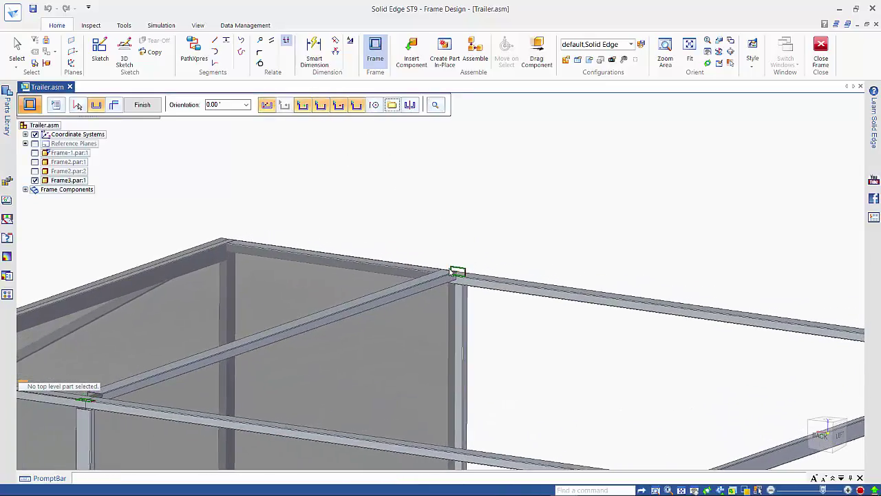
left_click(451, 270)
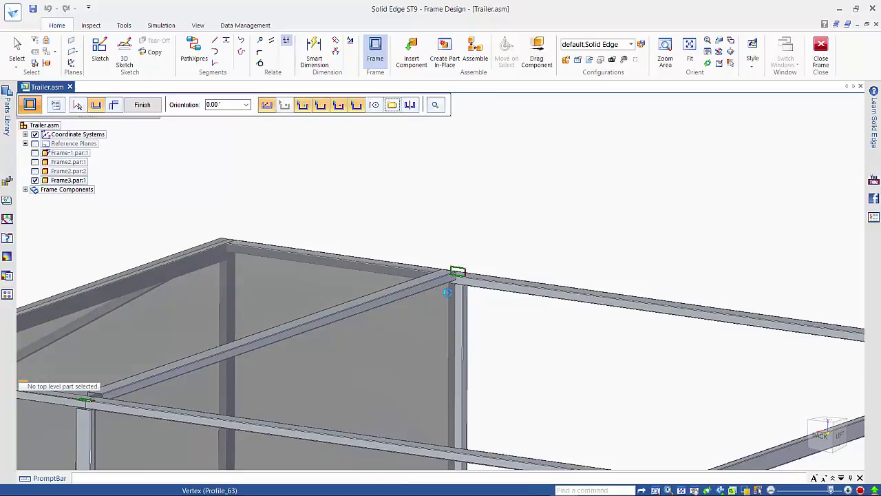
left_click(412, 314)
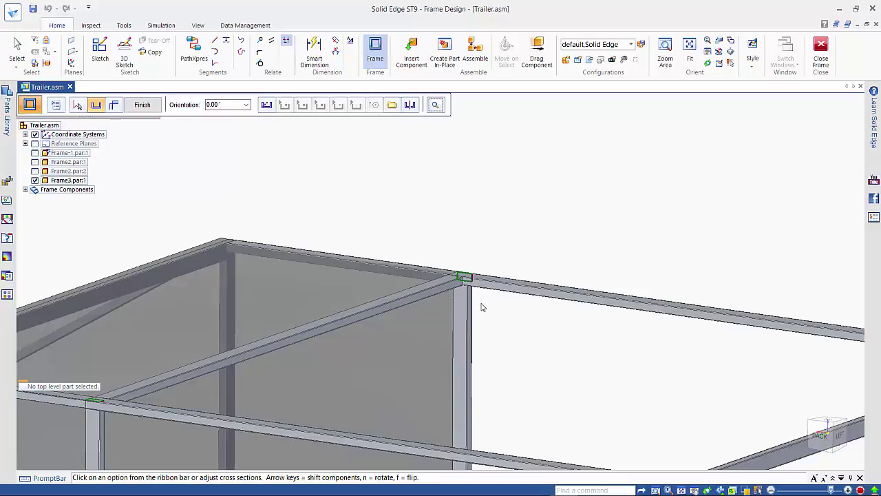
right_click(482, 224)
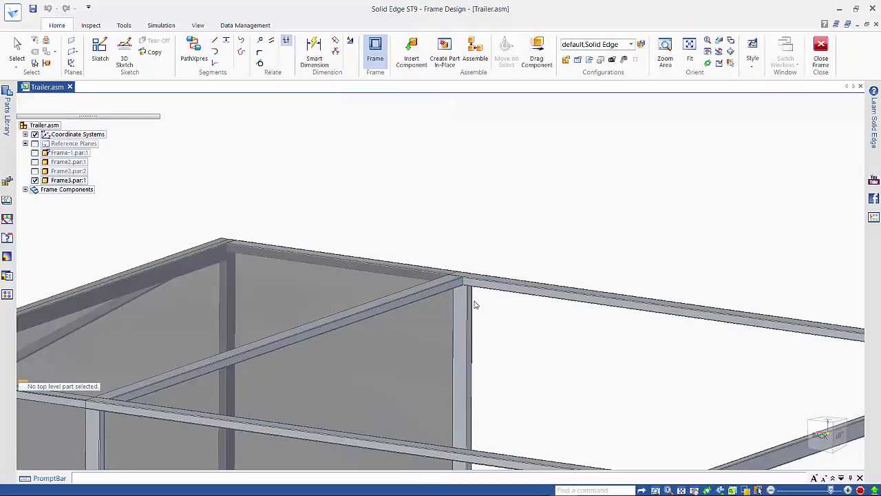
middle_click_drag(473, 312, 415, 321)
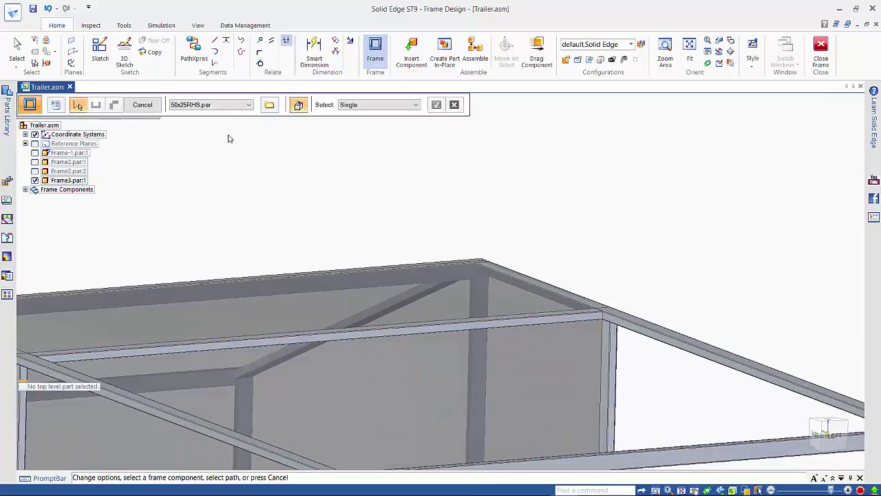
left_click(142, 105)
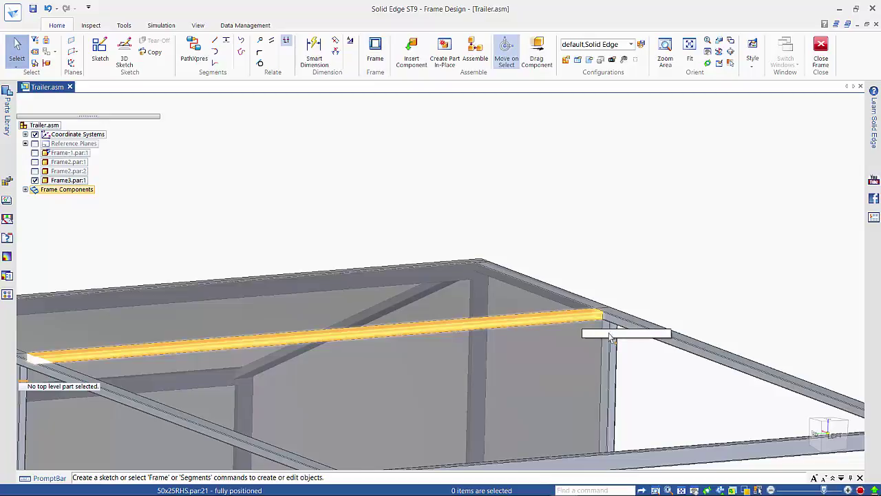
middle_click_drag(610, 338, 591, 325)
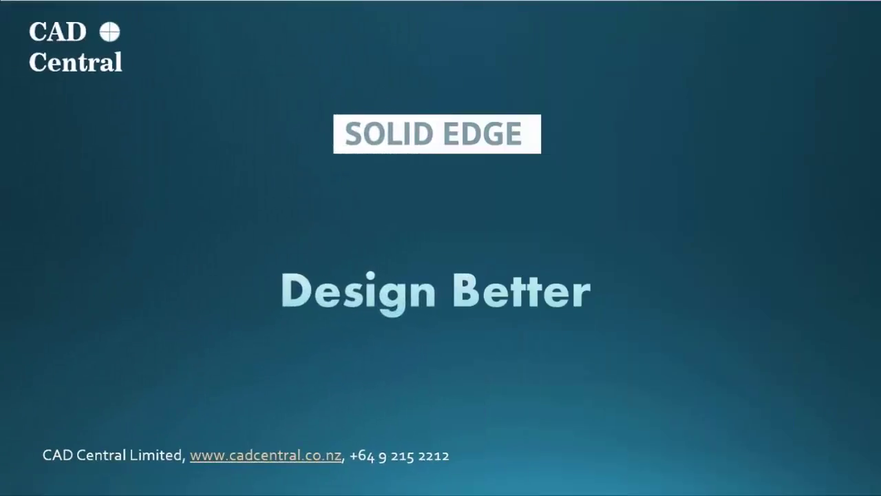